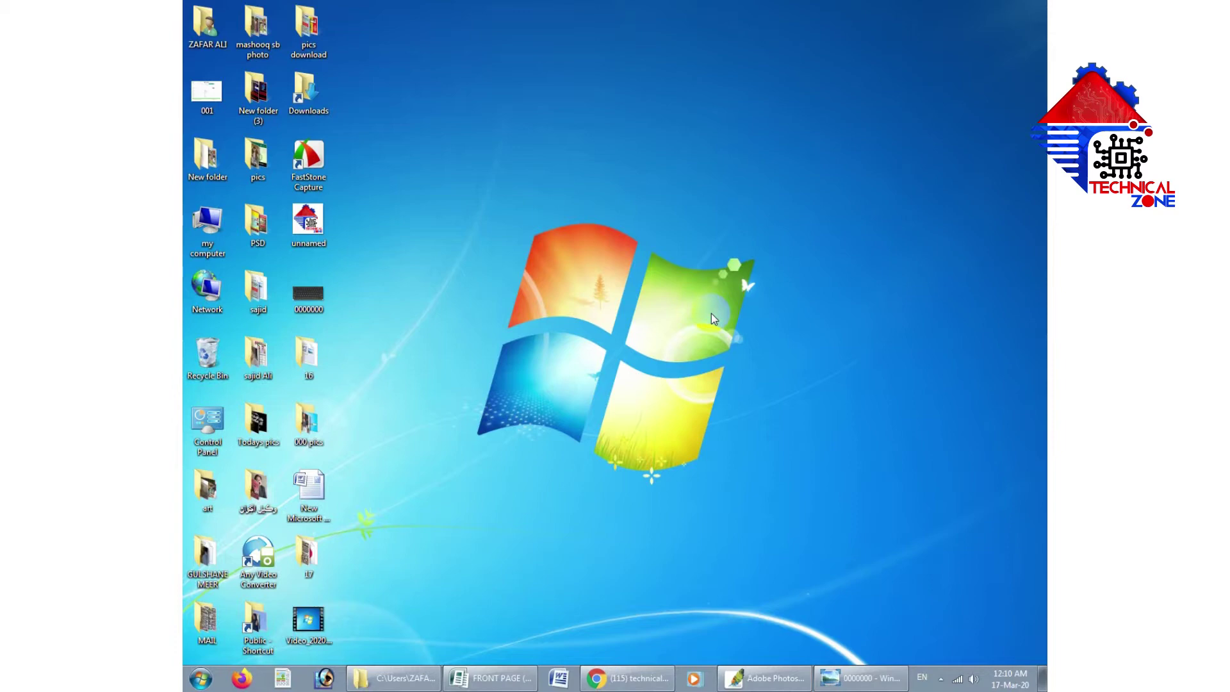
Step: Refresh the desktop twice from its context menu
right_click(499, 206)
click(529, 244)
right_click(513, 242)
click(547, 280)
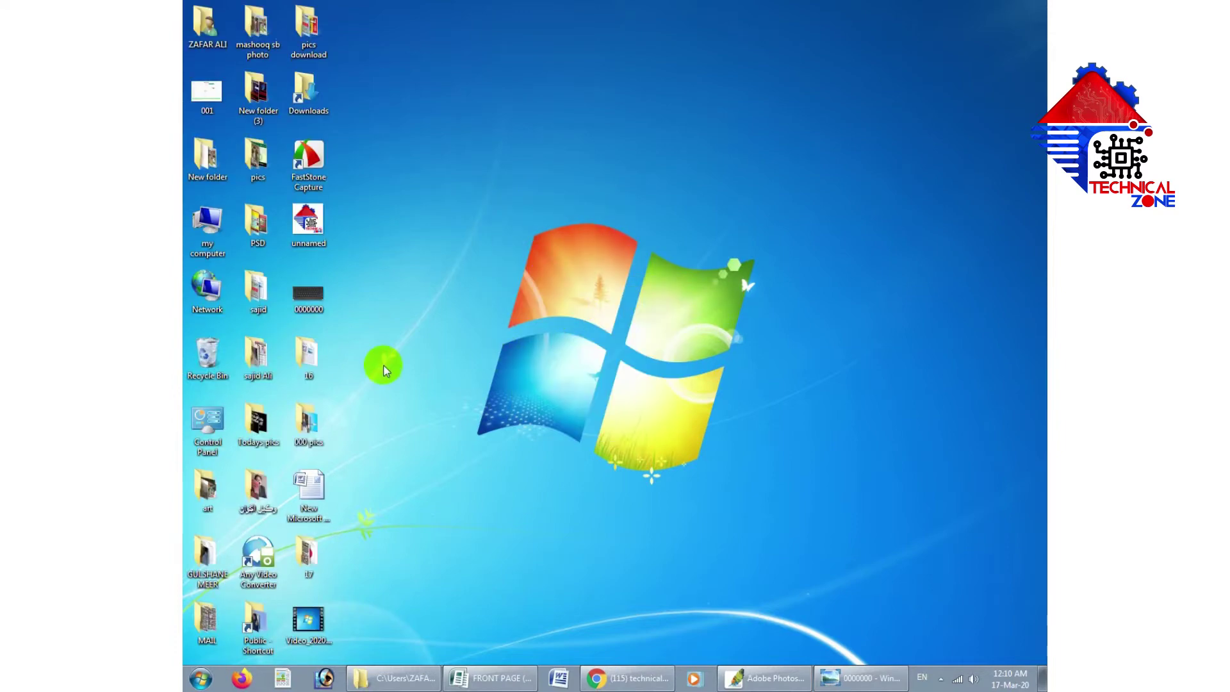
Step: Open the 000 pics folder maximized and view the 71374748 couple photo
double_click(299, 439)
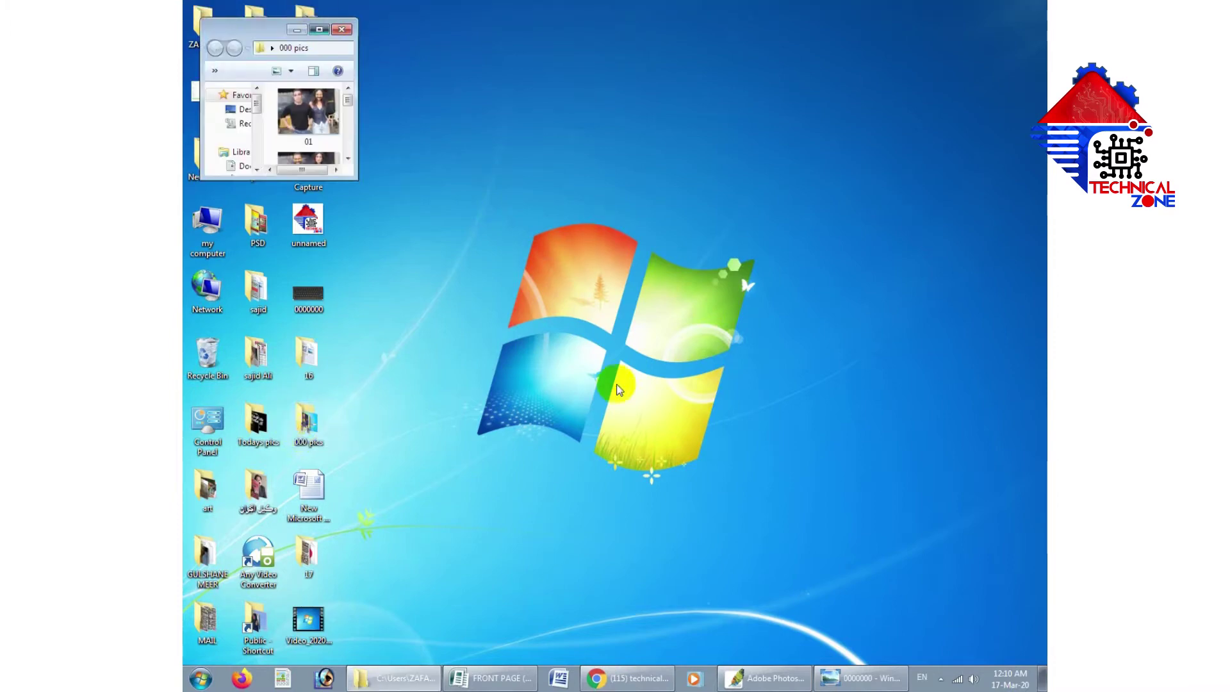
key(super+Up)
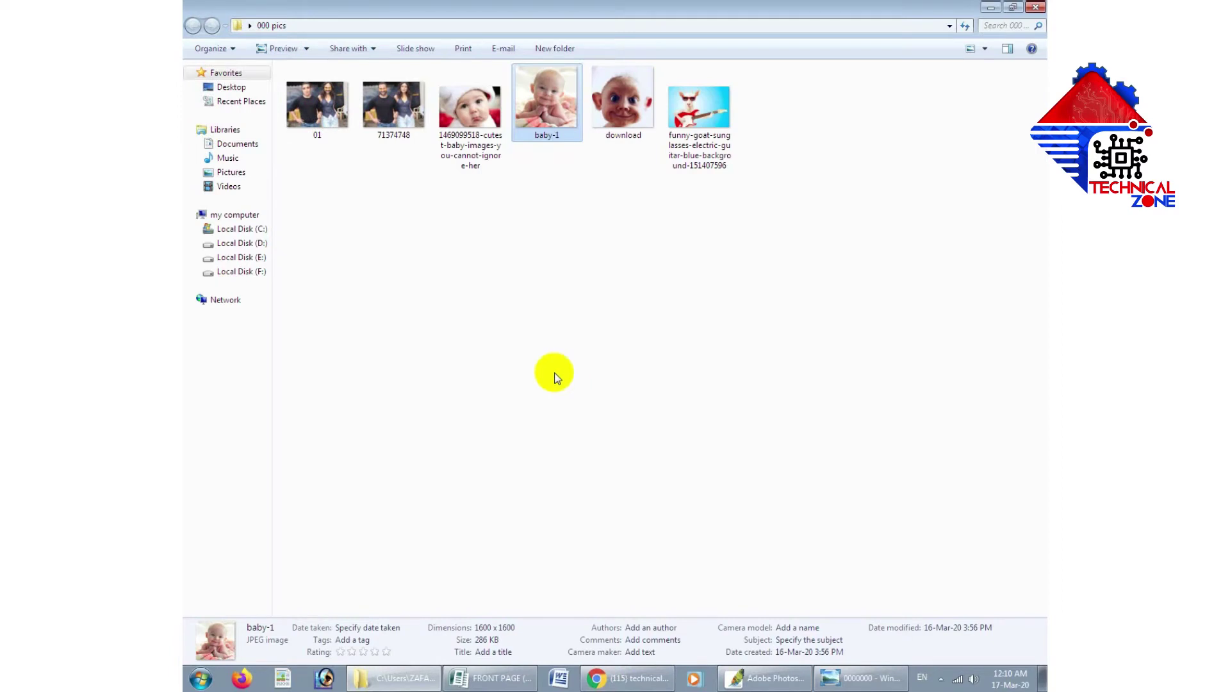
double_click(381, 144)
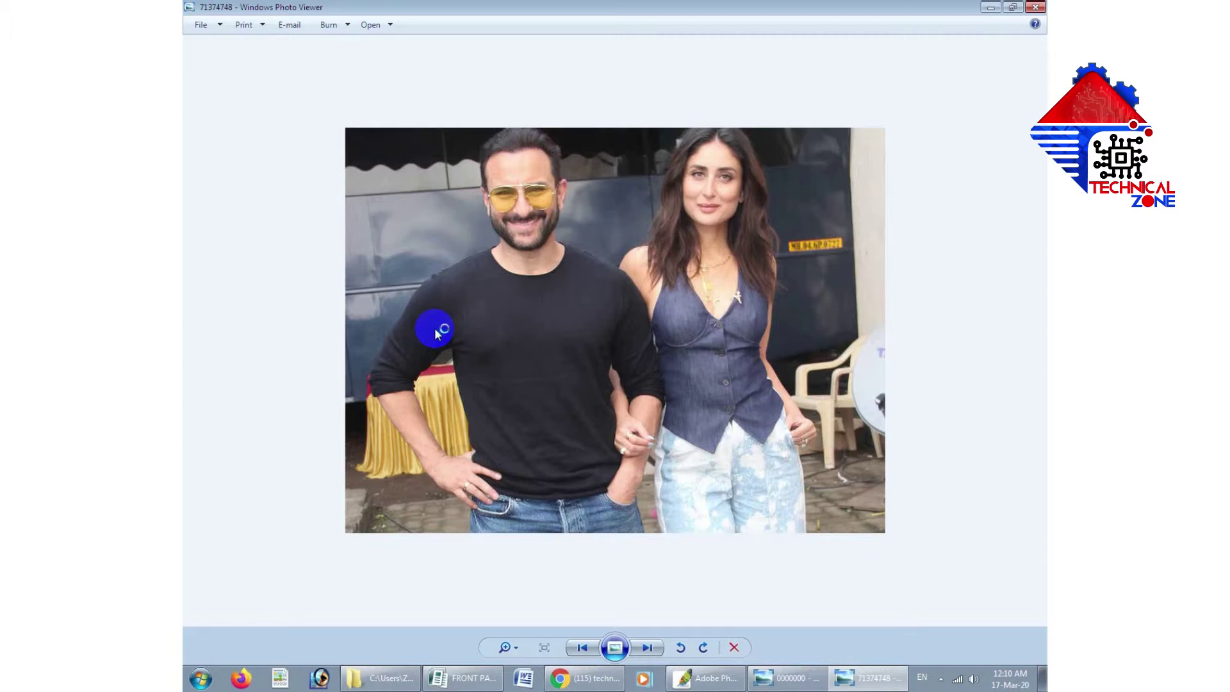
Step: Browse from the face-swapped 01 photo through the baby picture to the goat guitar photo, then close the viewer
key(Right)
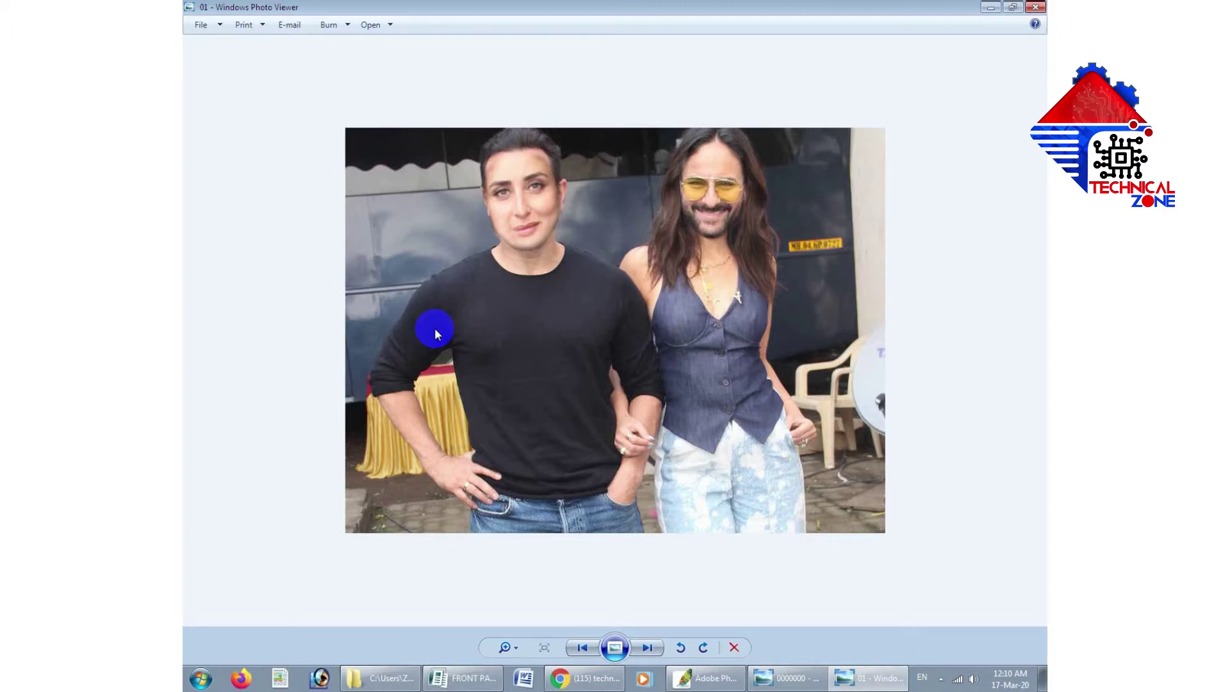
key(Right)
key(Right)
key(Right)
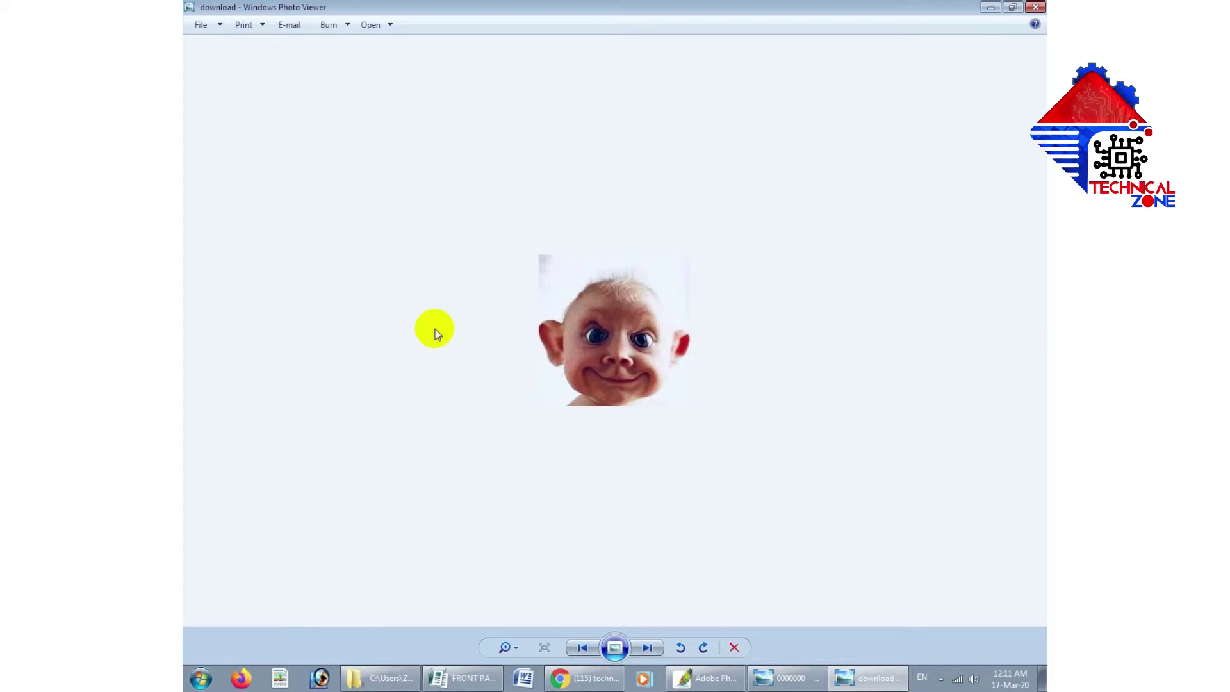
key(Right)
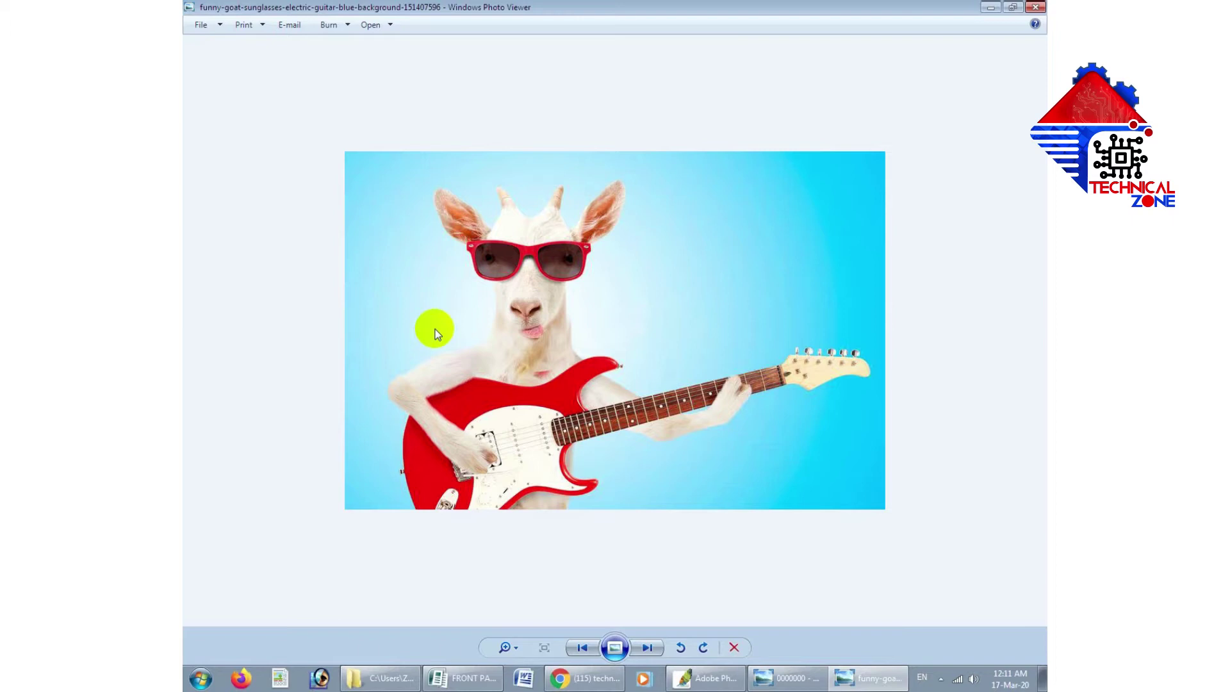
click(1036, 7)
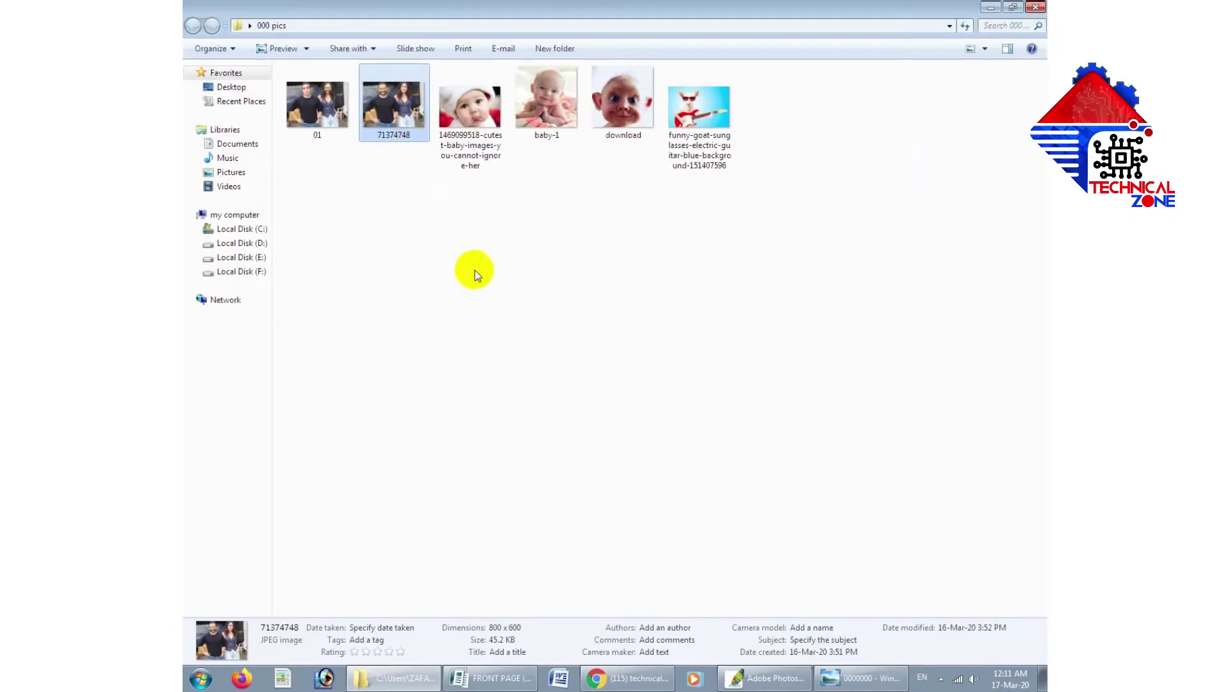
Step: Briefly preview the 01 photo, close the viewer, and switch to the 71374748.jpg couple photo in Photoshop
right_click(474, 274)
click(376, 131)
click(346, 123)
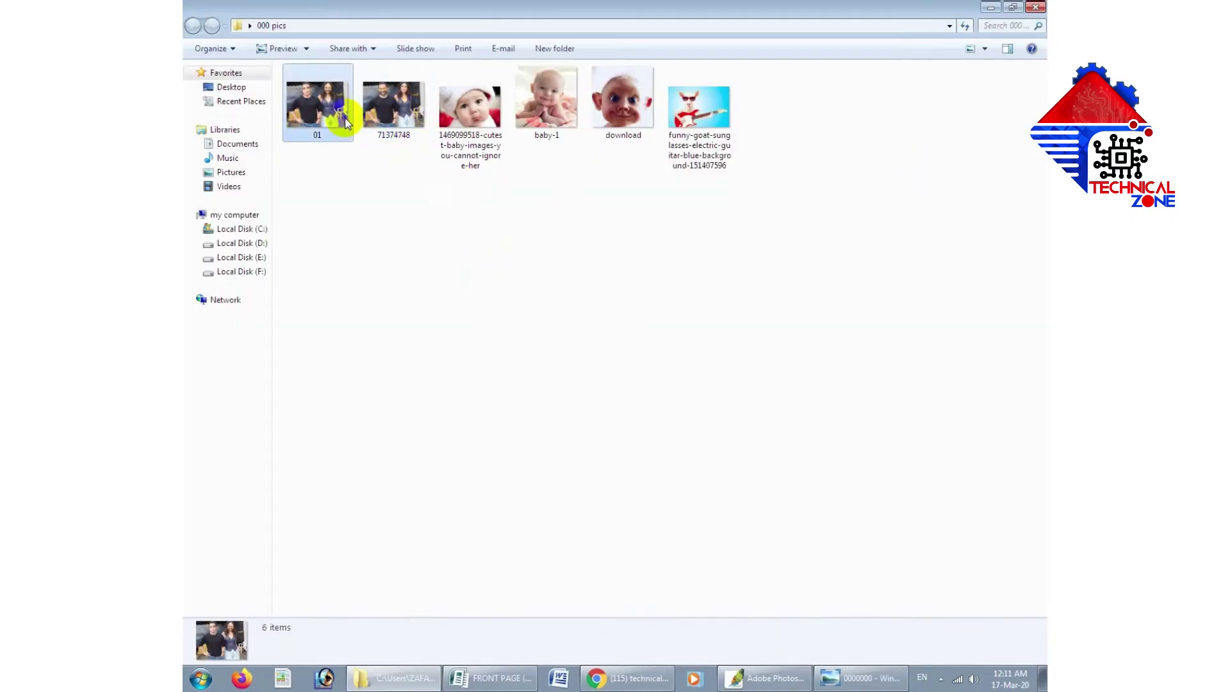
double_click(346, 123)
key(Right)
key(alt+F4)
click(403, 110)
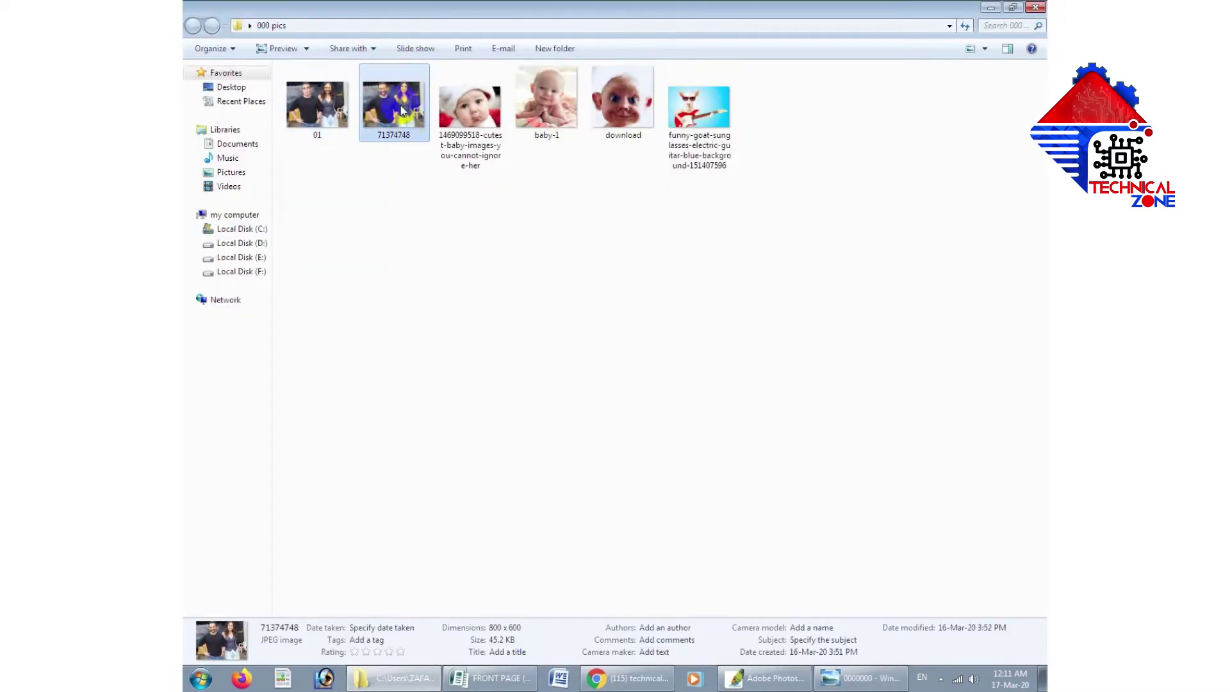
click(786, 683)
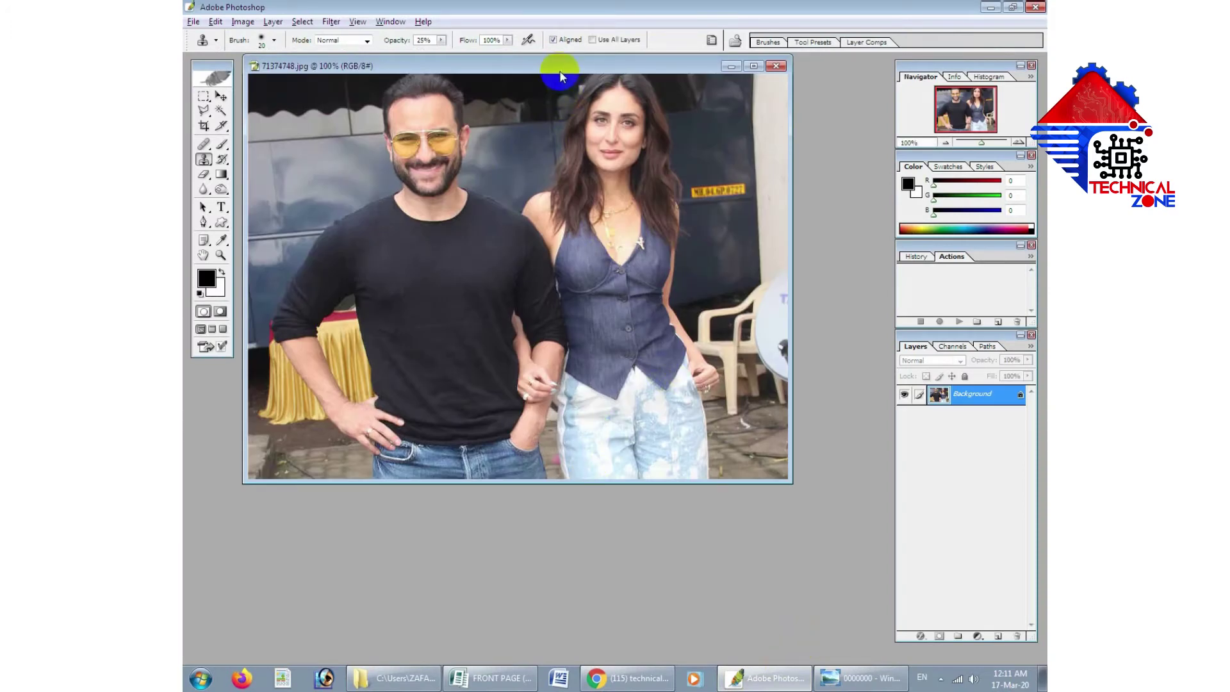
Step: Switch to full-screen mode with menus, toggle the panels, and zoom to 300% on the man's face
key(f)
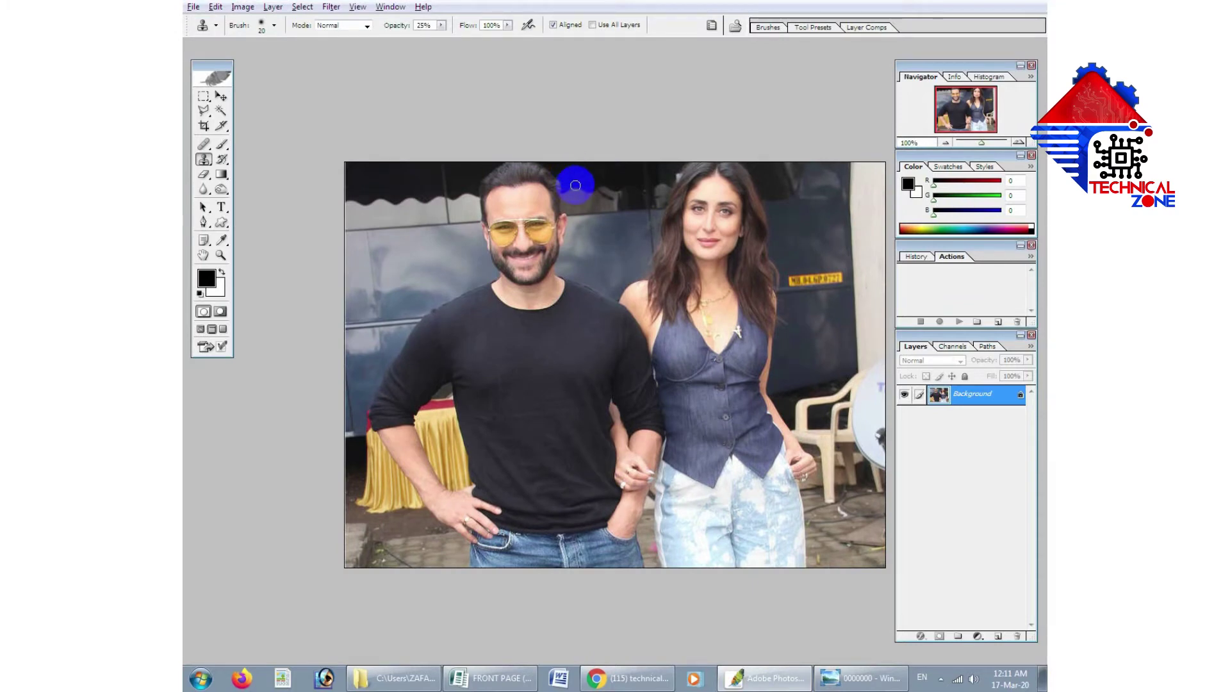
key(Tab)
key(Tab)
key(Tab)
key(Tab)
key(Tab)
key(Tab)
key(Tab)
key(Tab)
key(Tab)
key(Tab)
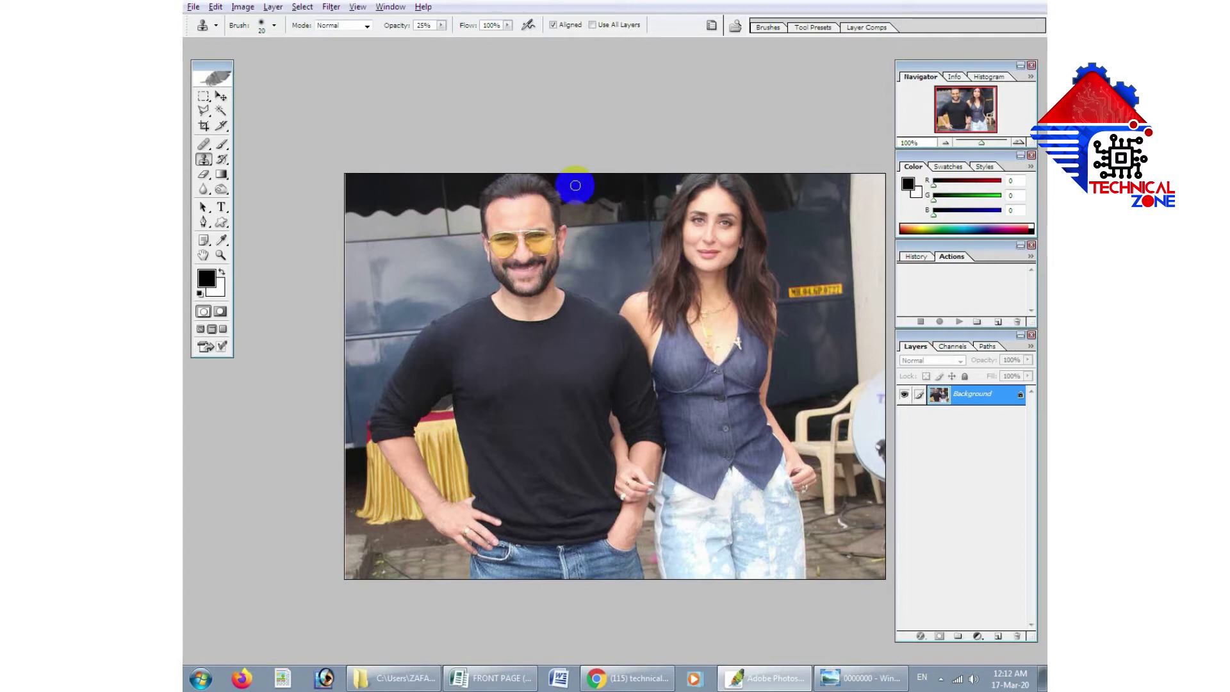
key(Tab)
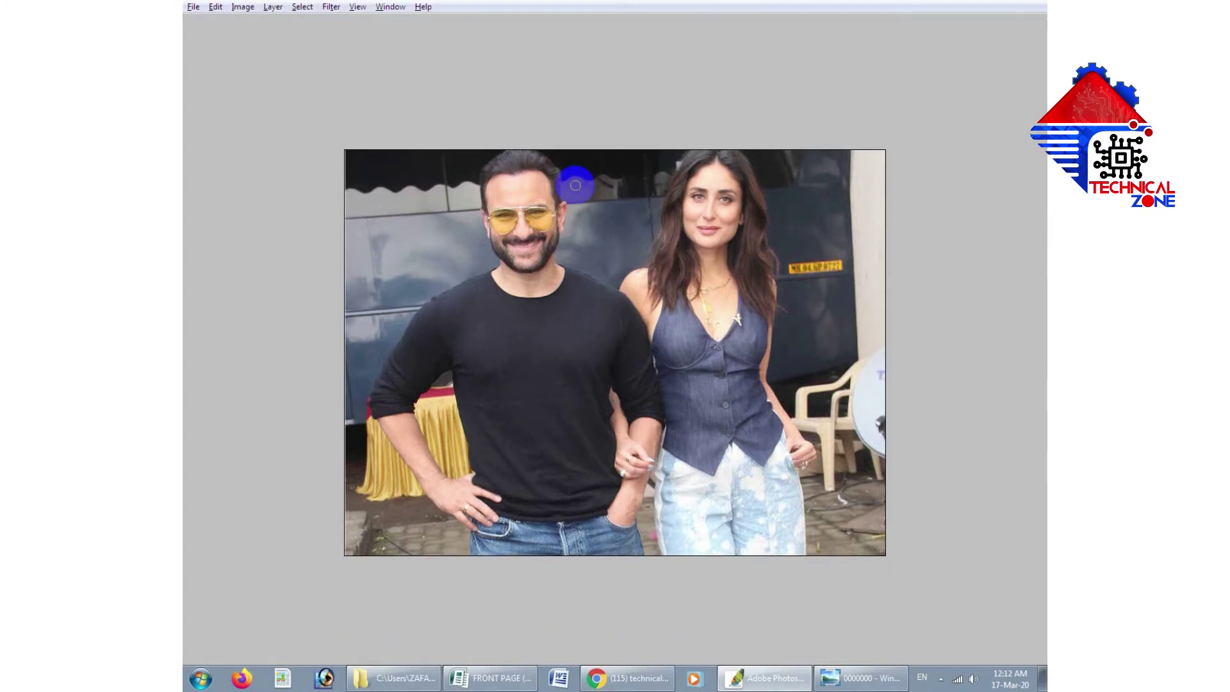
key(Tab)
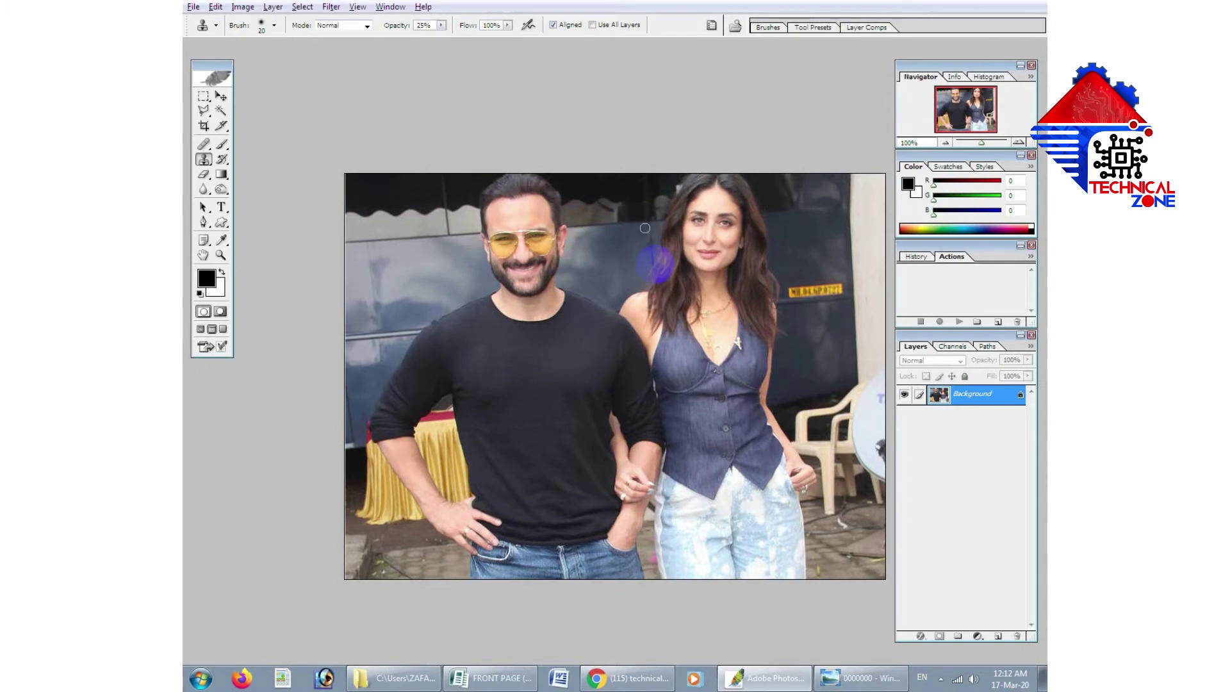
key(ctrl+plus)
key(ctrl+plus)
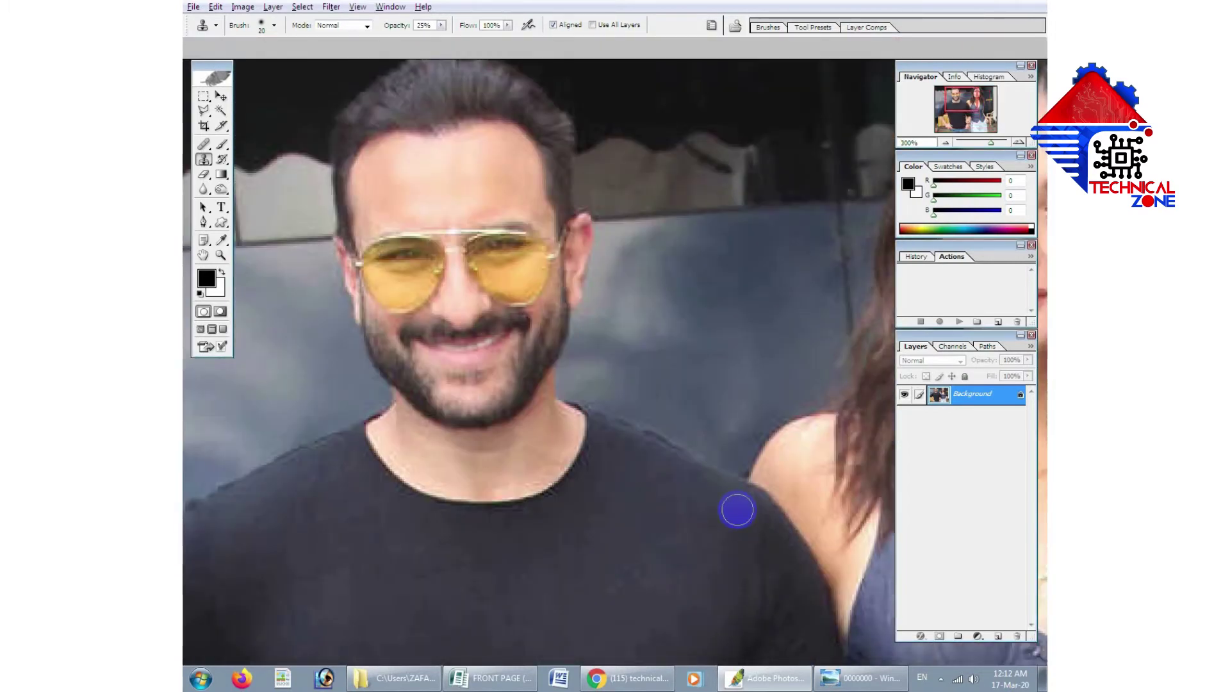
key(Tab)
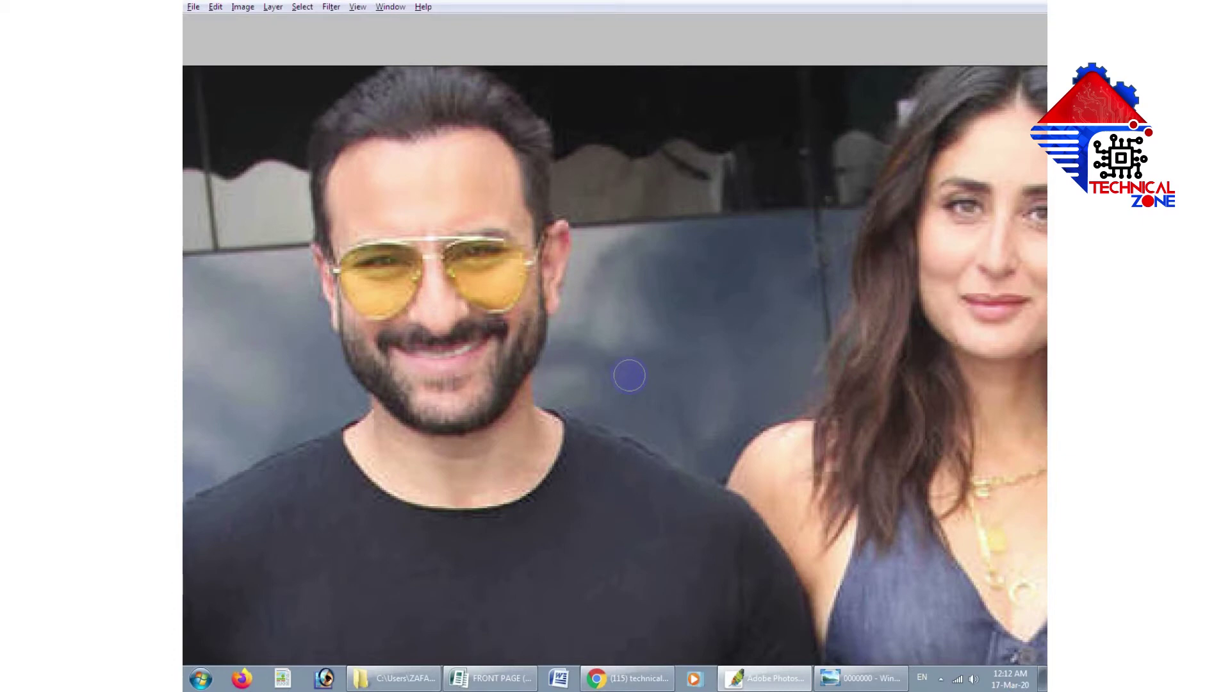
key(Tab)
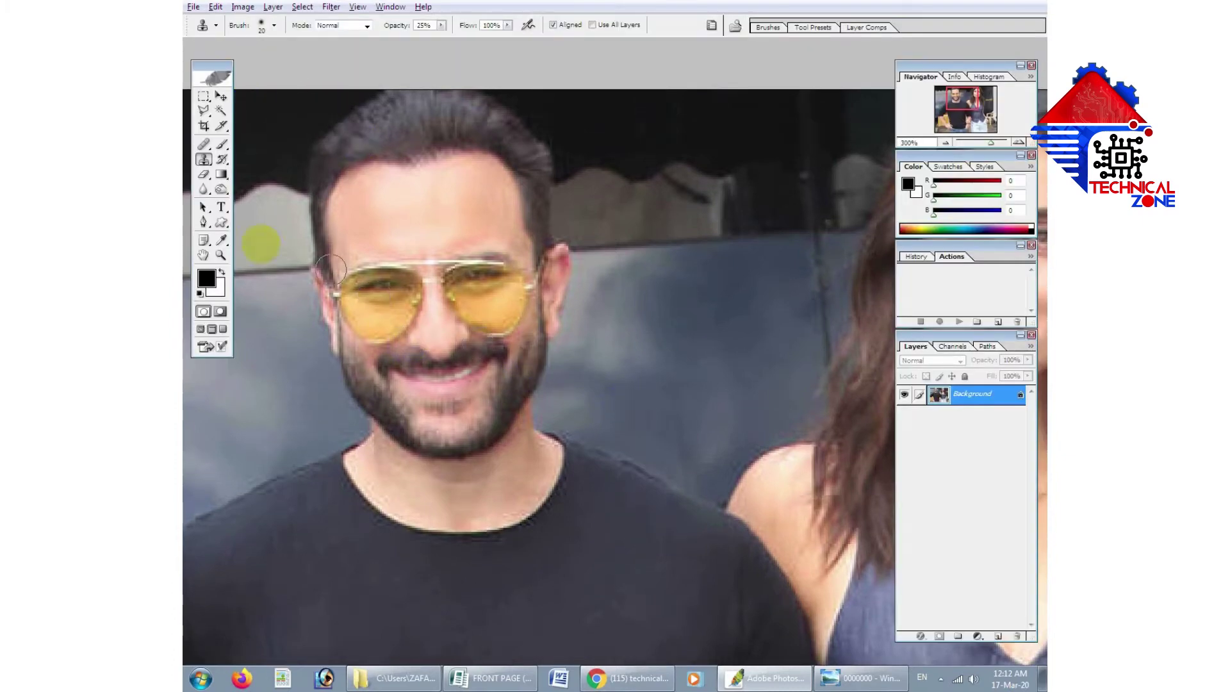
click(203, 97)
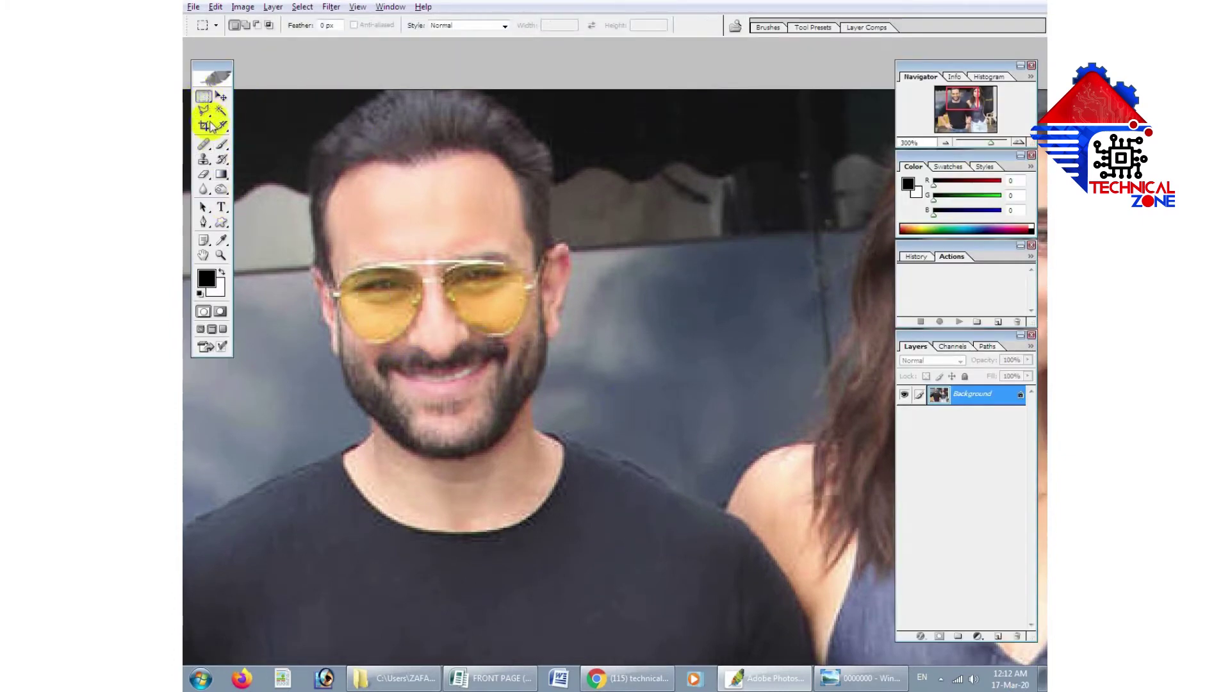
Step: Lasso the man's face from hairline to chin and copy it onto Layer 1
click(203, 207)
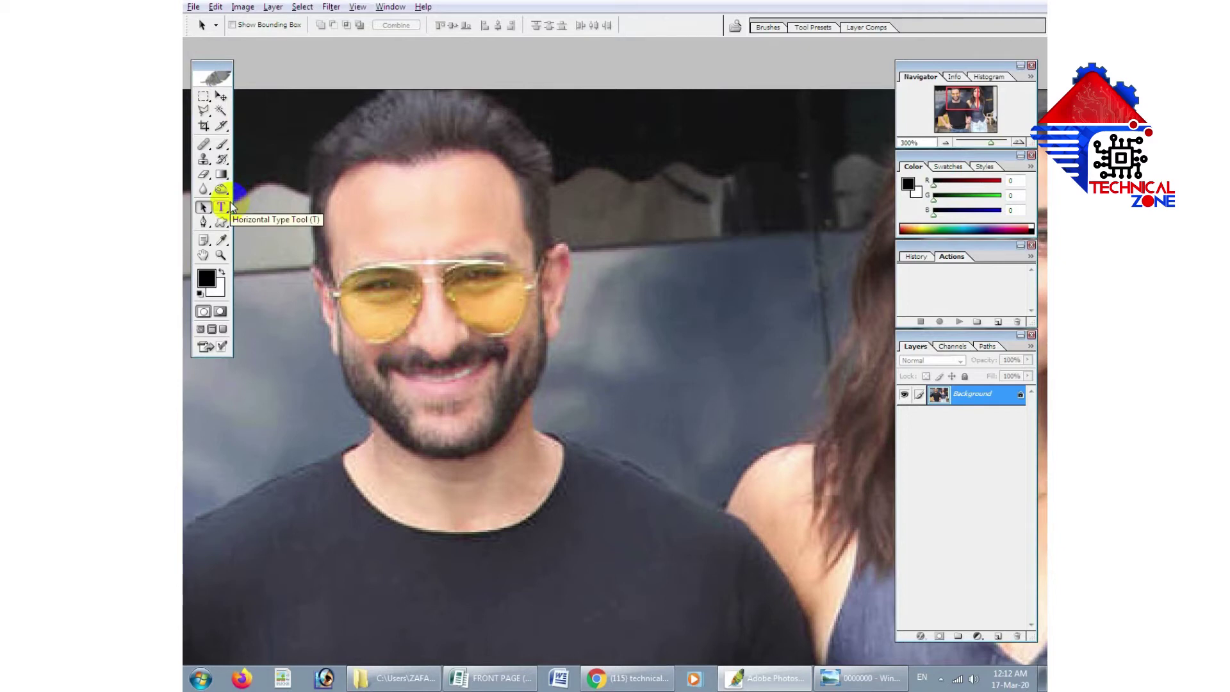
click(204, 110)
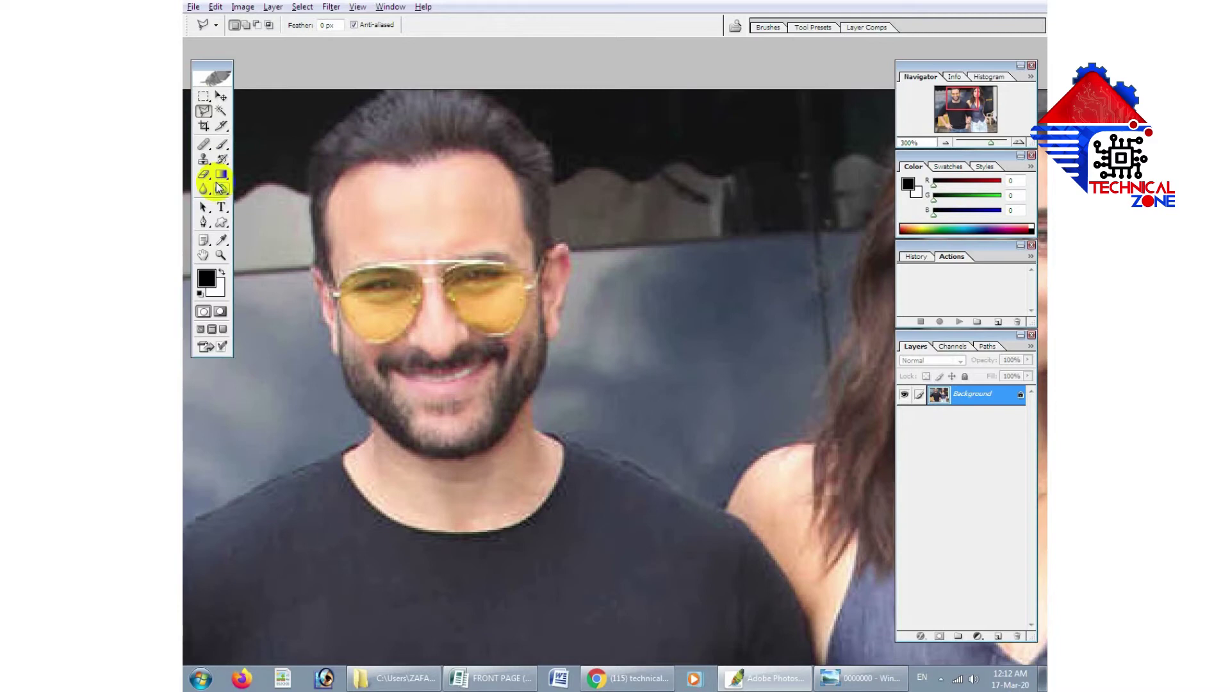
drag(296, 127, 267, 141)
click(543, 348)
mouse_move(543, 348)
mouse_down()
mouse_move(503, 152)
mouse_move(445, 137)
mouse_move(397, 165)
mouse_move(344, 159)
mouse_move(320, 208)
mouse_move(330, 324)
mouse_move(356, 393)
mouse_move(398, 434)
mouse_move(439, 453)
mouse_move(489, 453)
mouse_move(537, 387)
mouse_move(543, 352)
mouse_up()
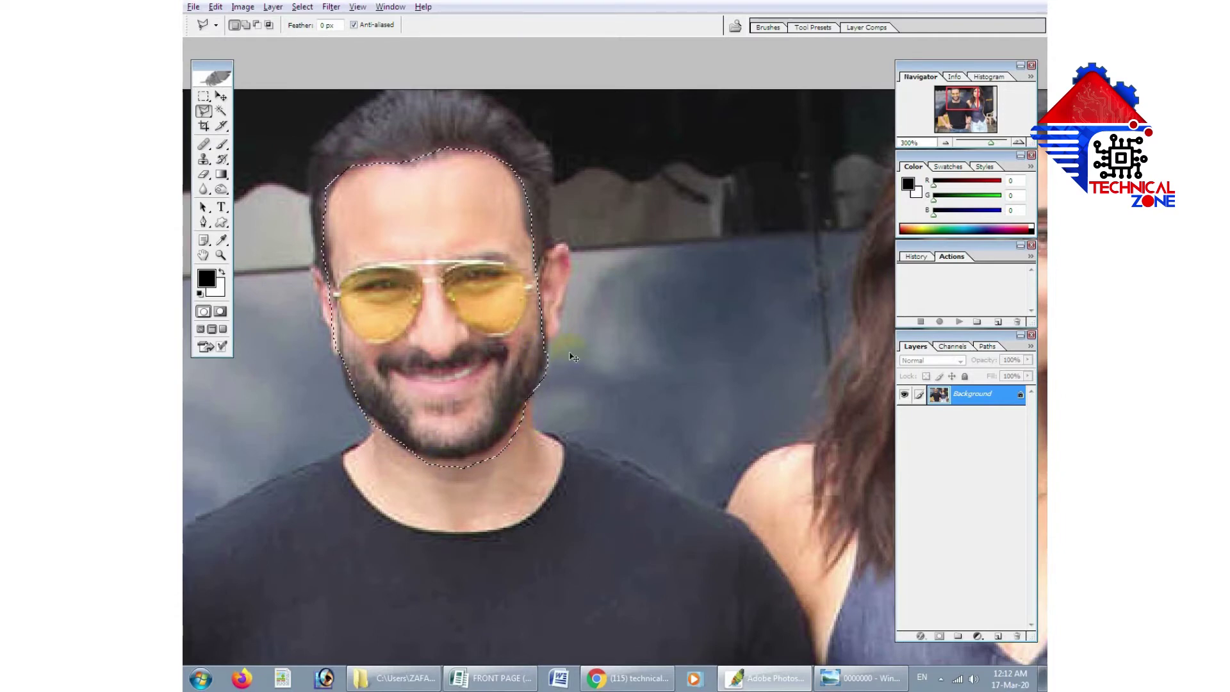
key(ctrl+j)
Step: Try moving the copied face, undo back, and recreate the face layer
key(v)
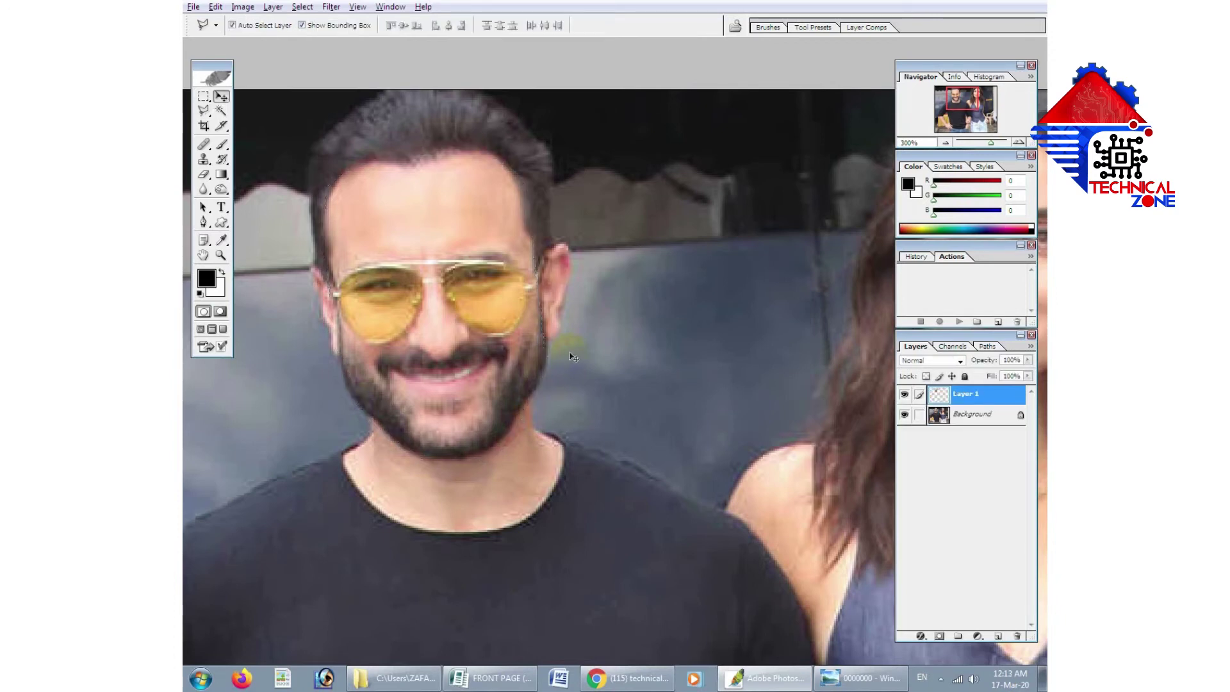
drag(441, 339, 583, 325)
key(ctrl+z)
click(981, 402)
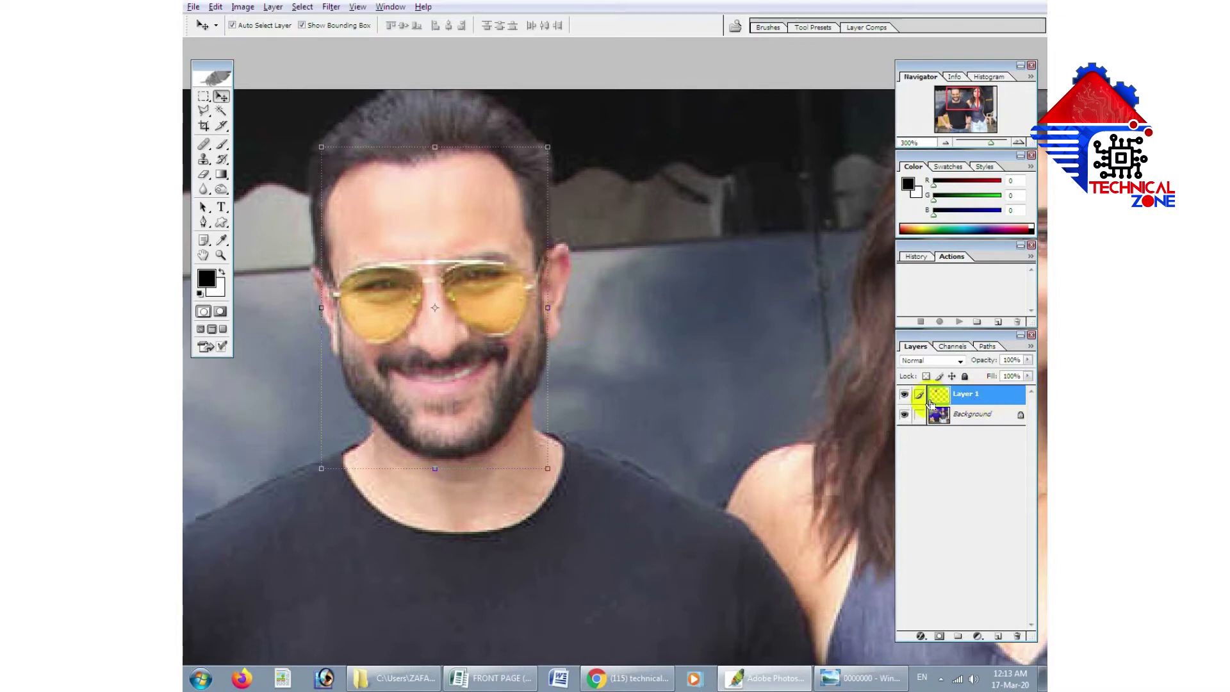
key(ctrl+z)
key(ctrl+z)
key(ctrl+alt+z)
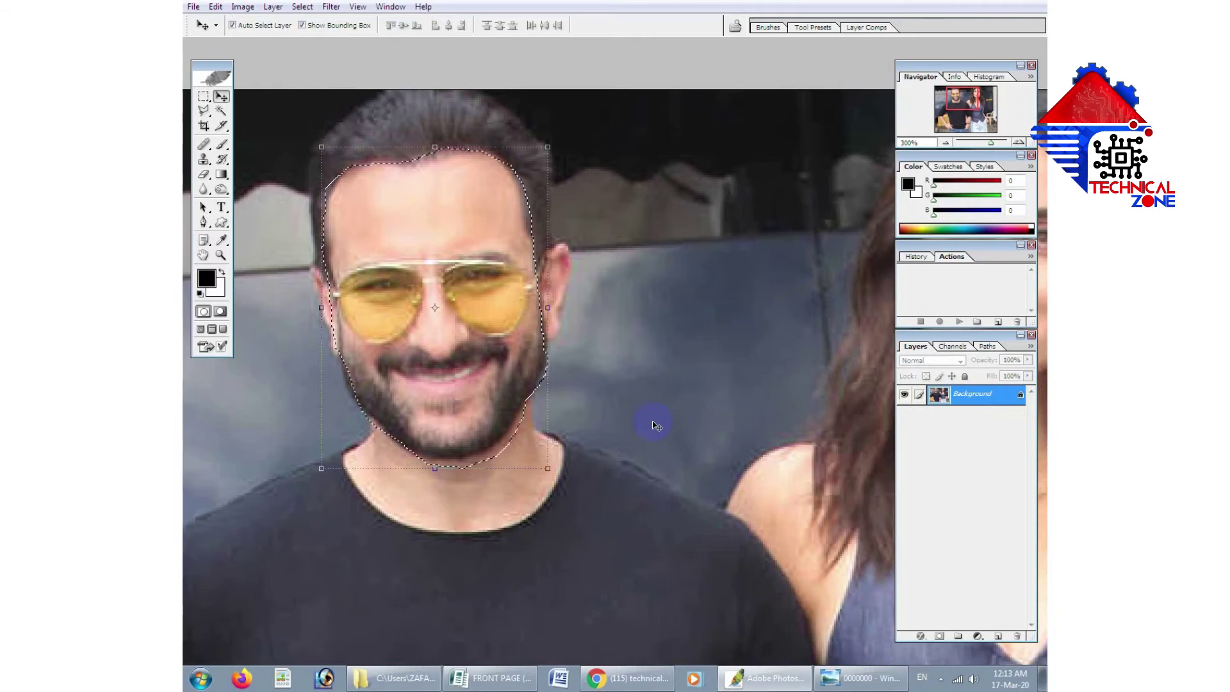
key(ctrl+j)
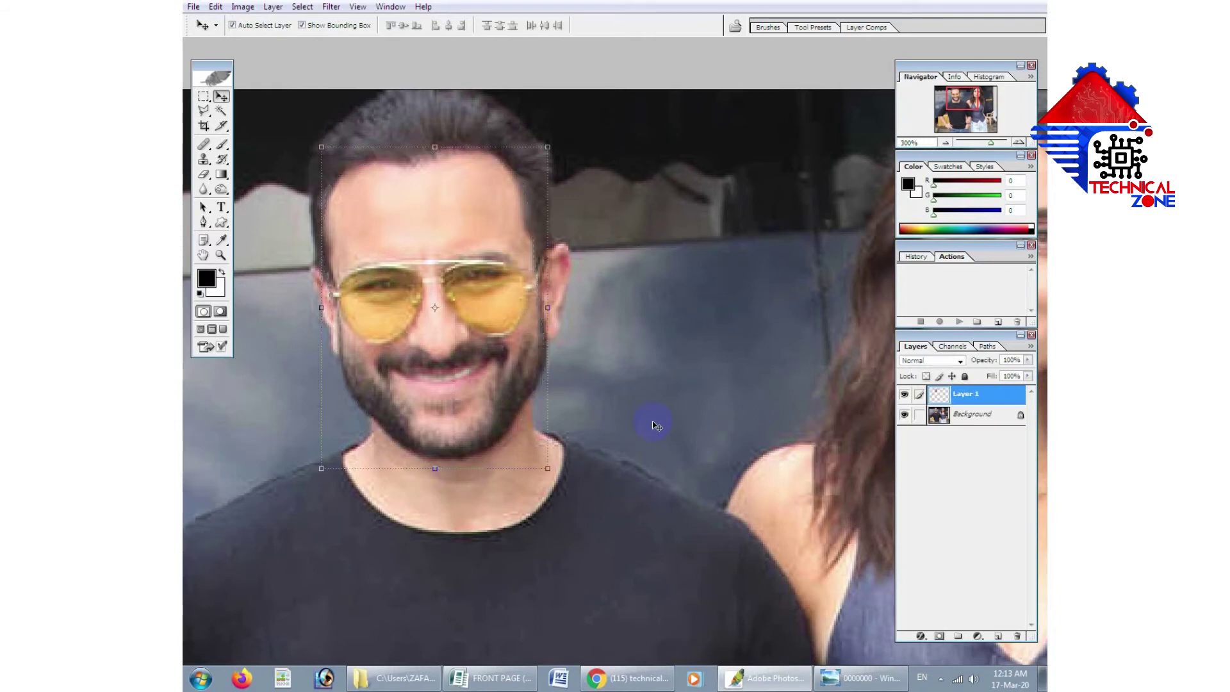
Step: Drag a copy of the bearded face toward the woman and begin outlining her hairline
drag(585, 378, 841, 423)
key(Tab)
drag(750, 423, 449, 478)
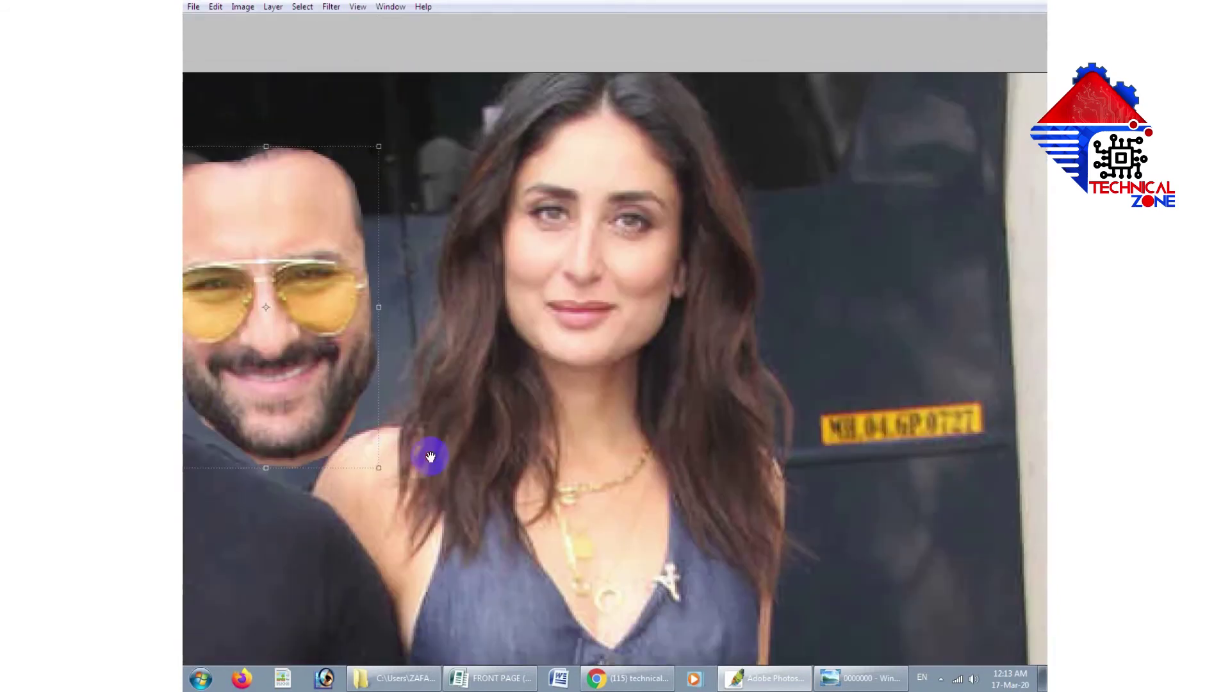
drag(628, 399, 736, 387)
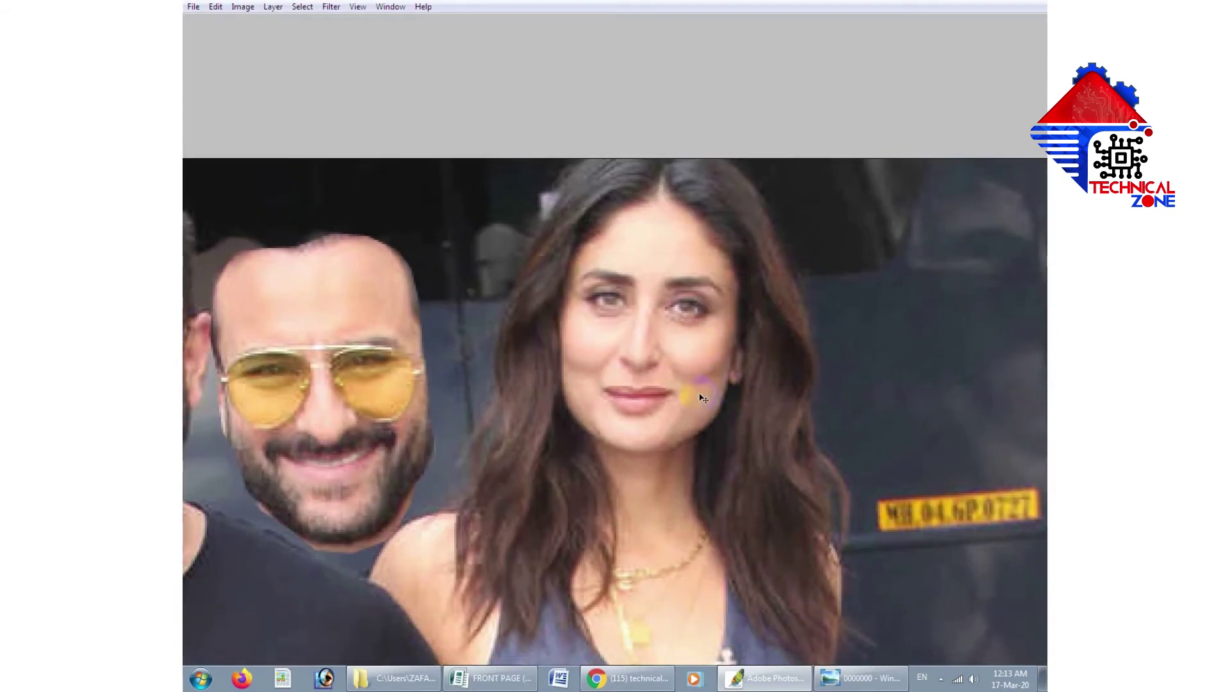
key(Tab)
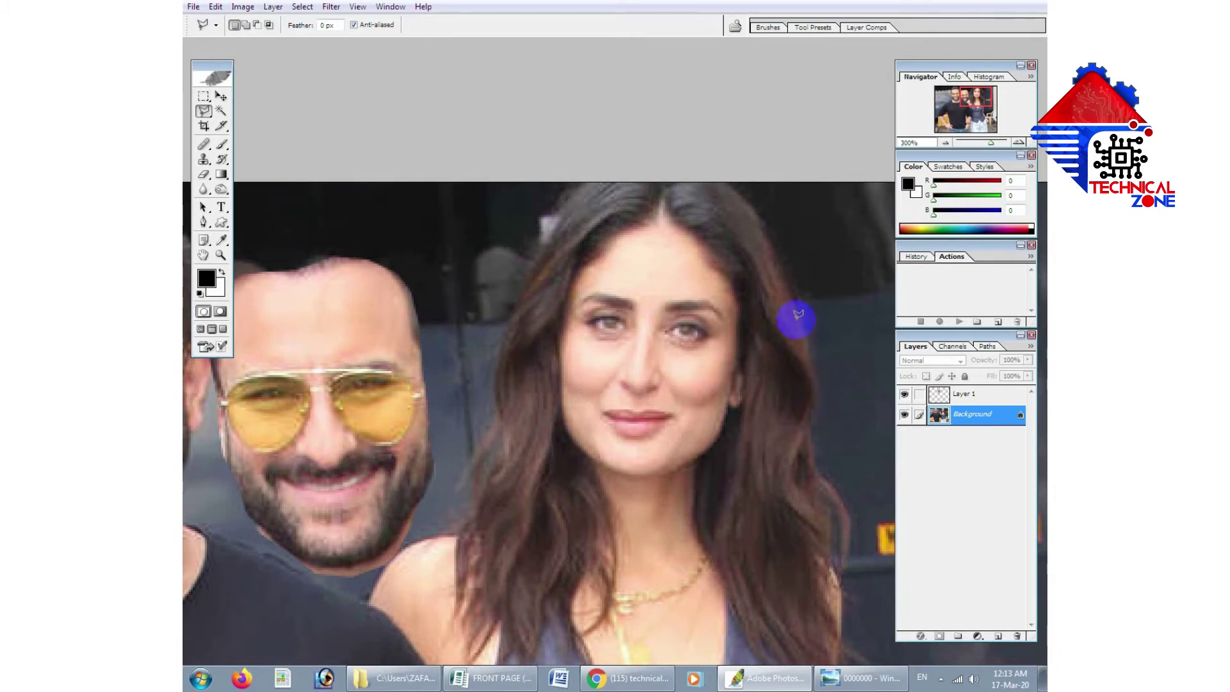
click(740, 386)
click(729, 278)
Step: Finish outlining the woman's face down both jaws and copy it to Layer 2
click(694, 238)
click(660, 221)
click(600, 246)
click(577, 282)
click(562, 346)
click(565, 441)
click(605, 466)
click(660, 470)
click(705, 456)
double_click(737, 416)
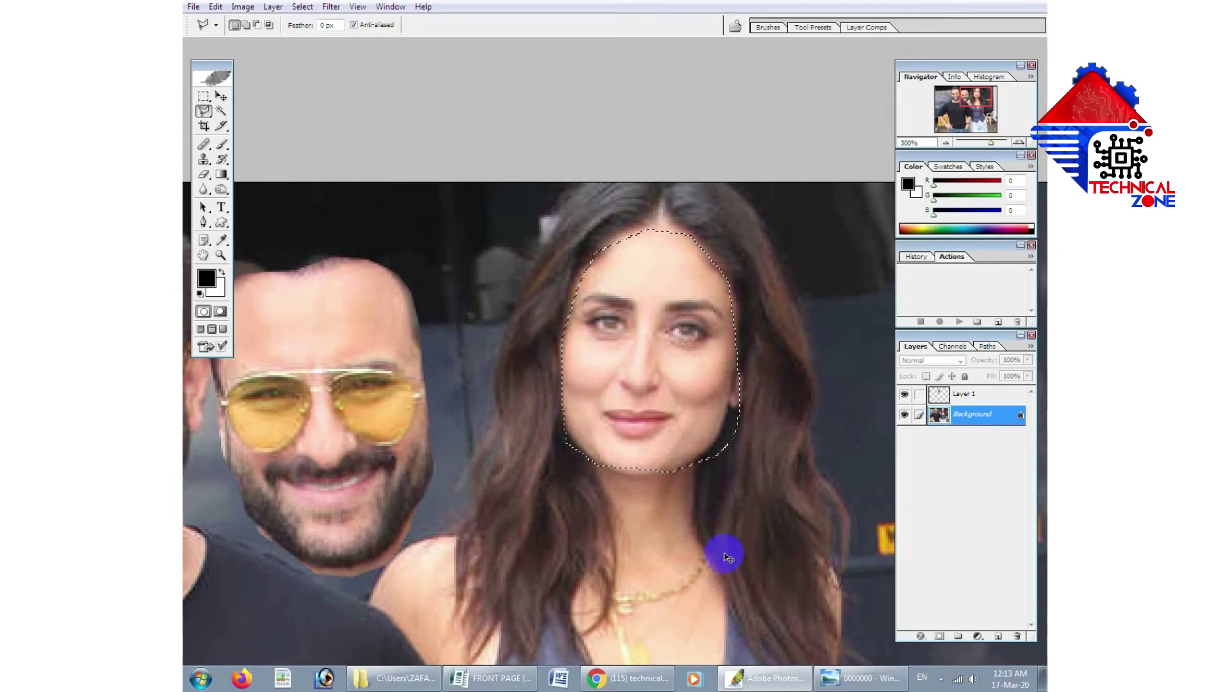
key(ctrl+j)
Step: Move the woman's face onto the man's head, rotating it slightly and nudging it upward
key(v)
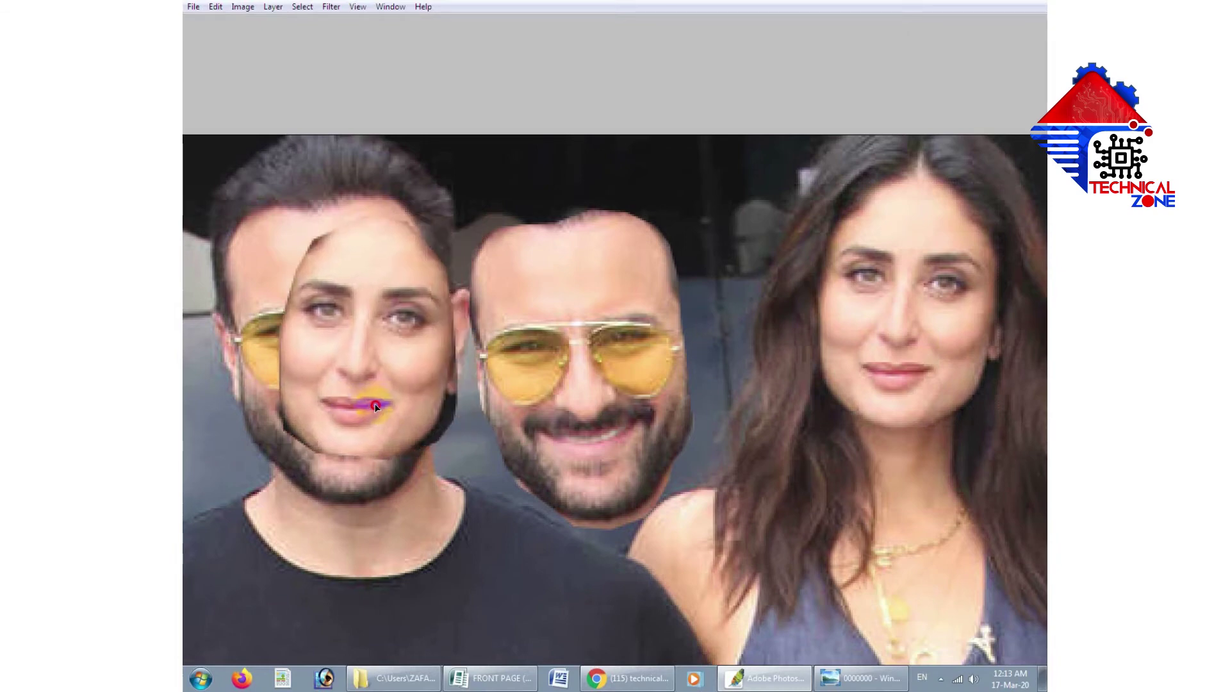
drag(612, 382, 924, 339)
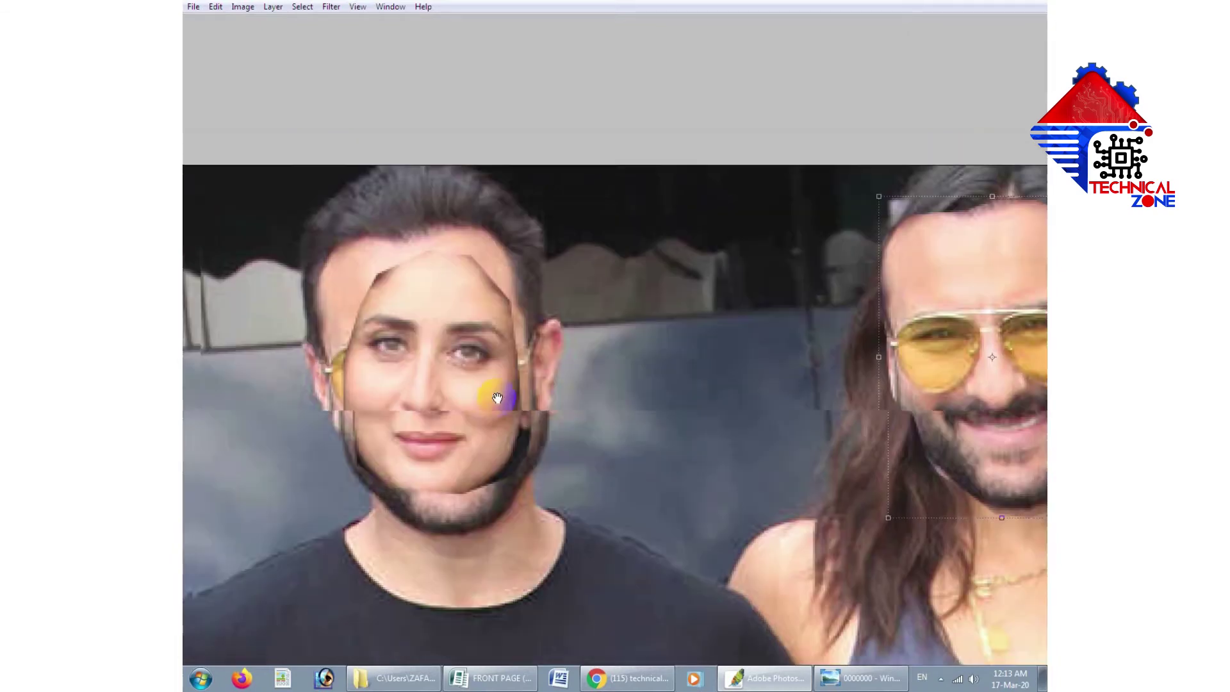
key(ctrl+t)
mouse_move(553, 511)
mouse_down()
mouse_move(562, 492)
mouse_move(550, 487)
mouse_move(579, 513)
mouse_up()
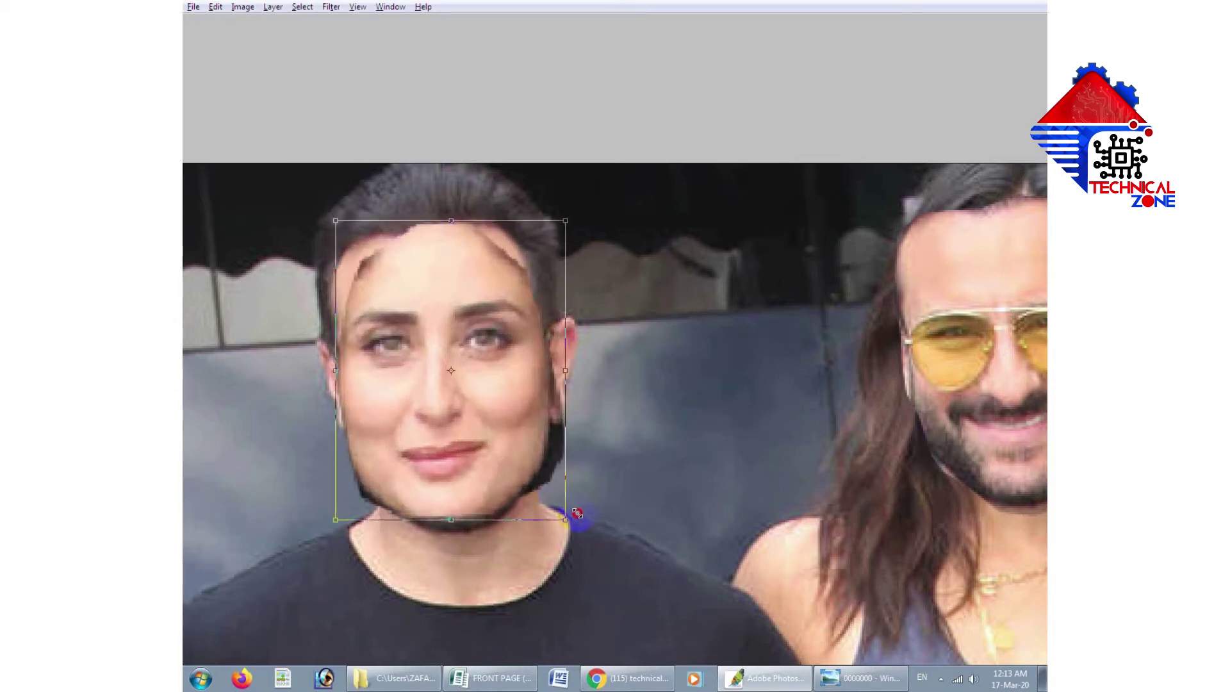
drag(522, 446, 555, 478)
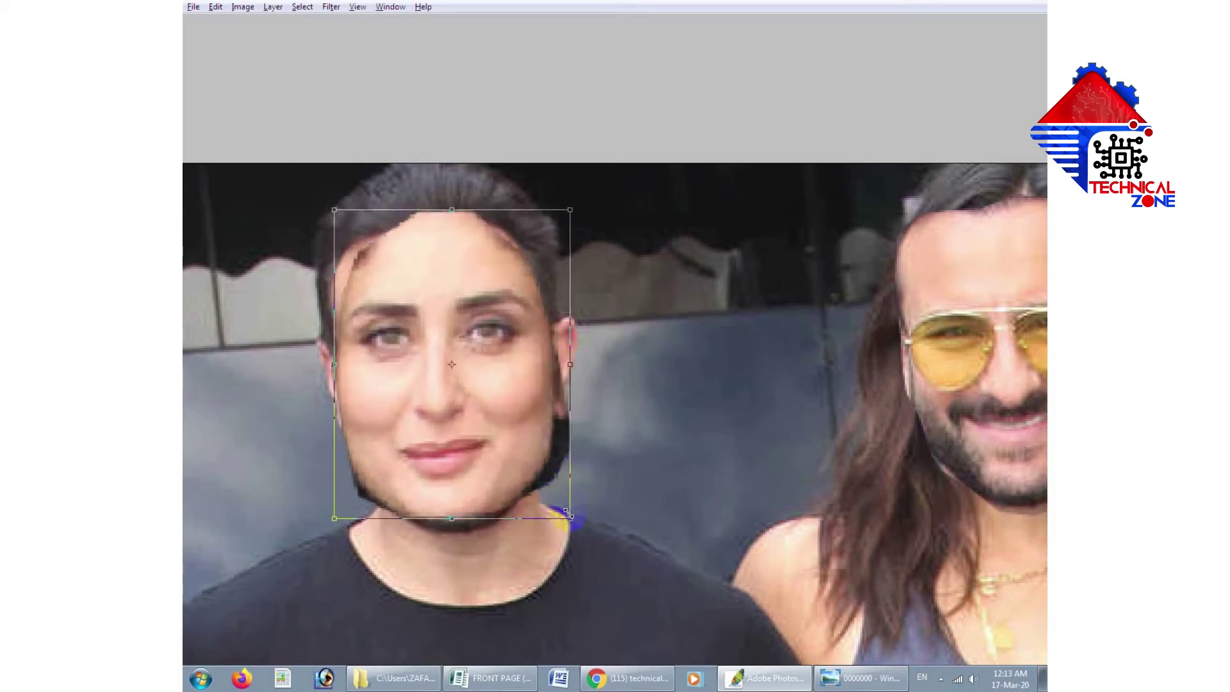
key(Return)
key(Tab)
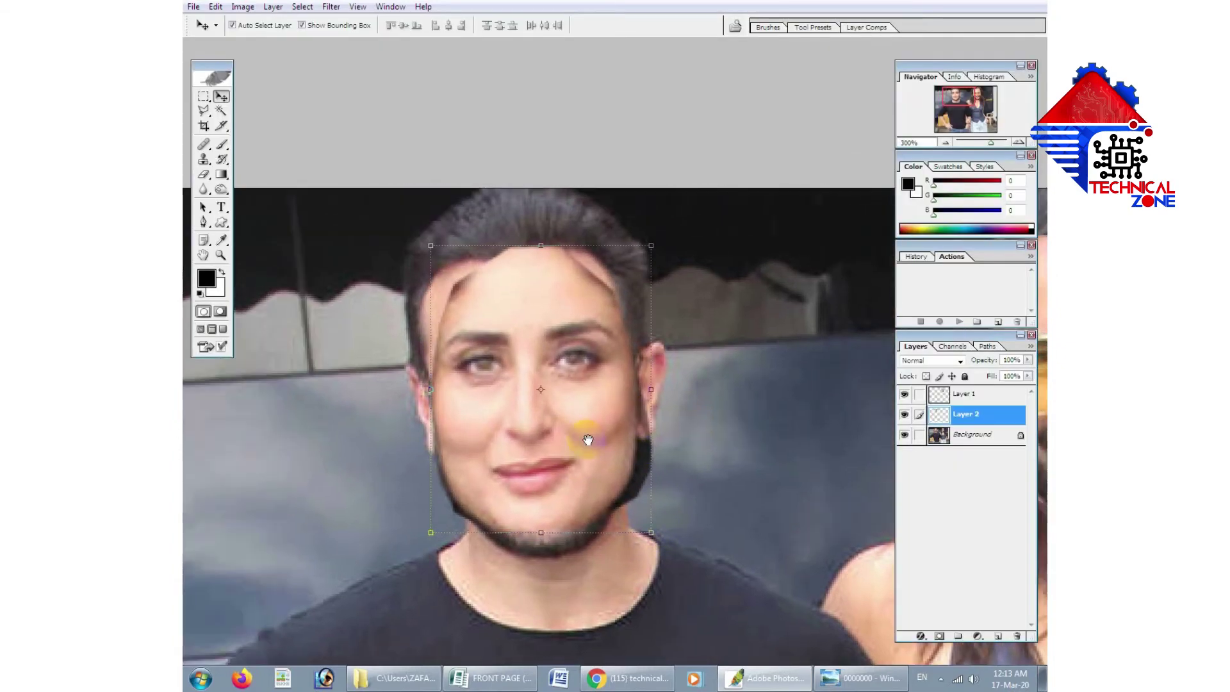
click(585, 442)
Step: Erase the face layer's seams along the hairline and left jaw with a smaller eraser
key(r)
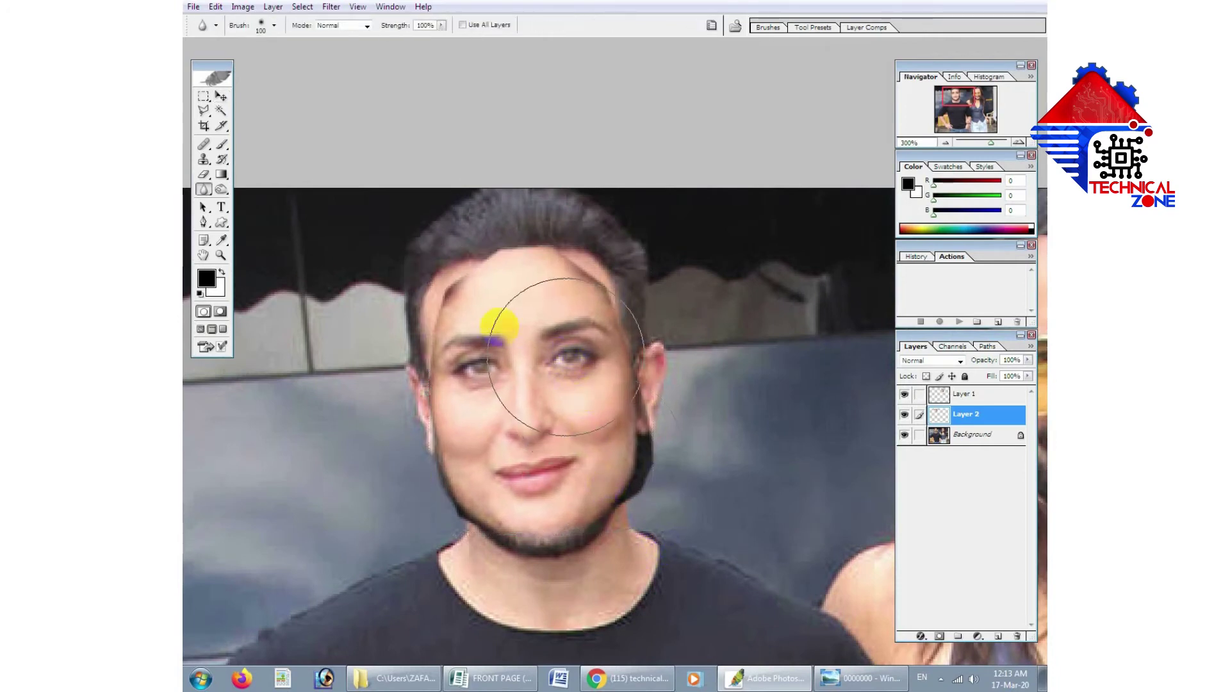
key(e)
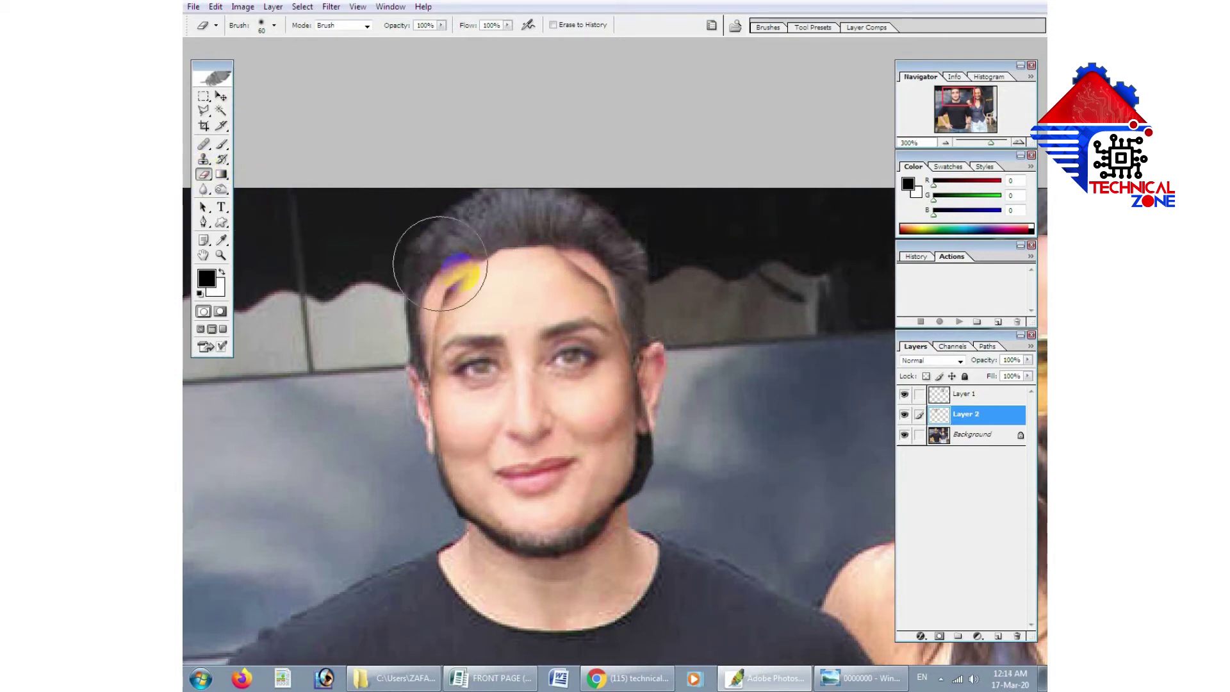
key(bracketleft)
key(bracketleft)
mouse_move(502, 246)
mouse_down()
mouse_move(663, 373)
mouse_move(588, 566)
mouse_move(456, 559)
mouse_up()
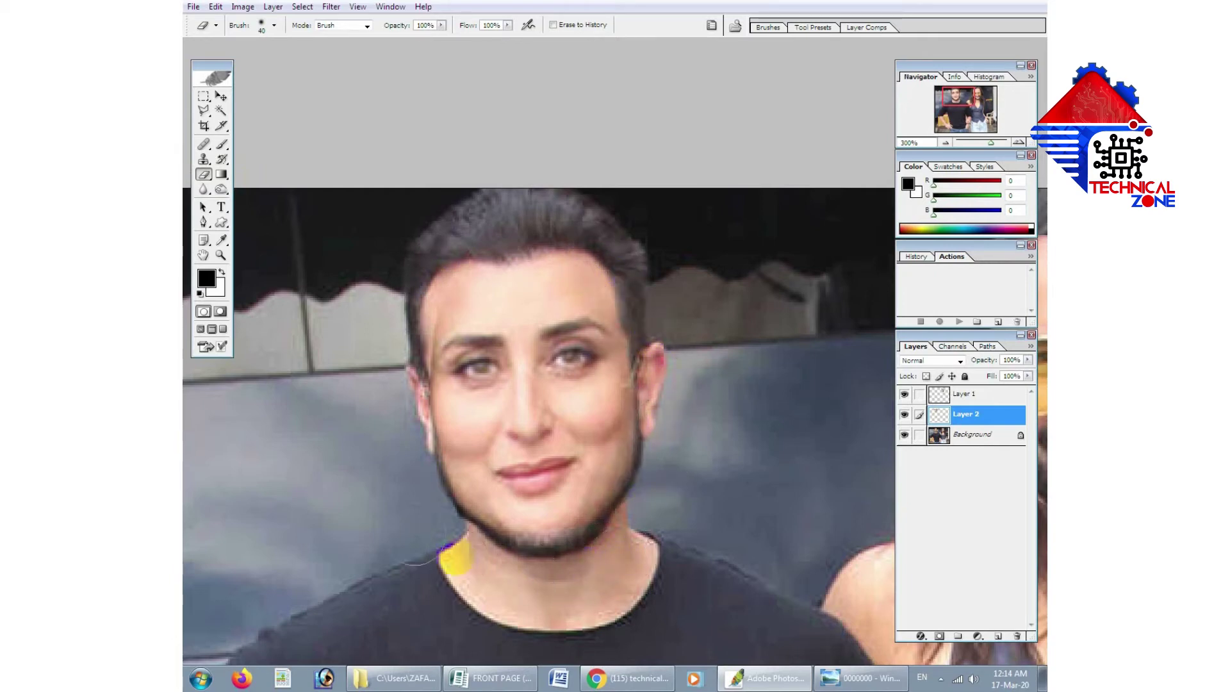
mouse_move(421, 483)
mouse_down()
mouse_move(412, 333)
mouse_move(402, 349)
mouse_up()
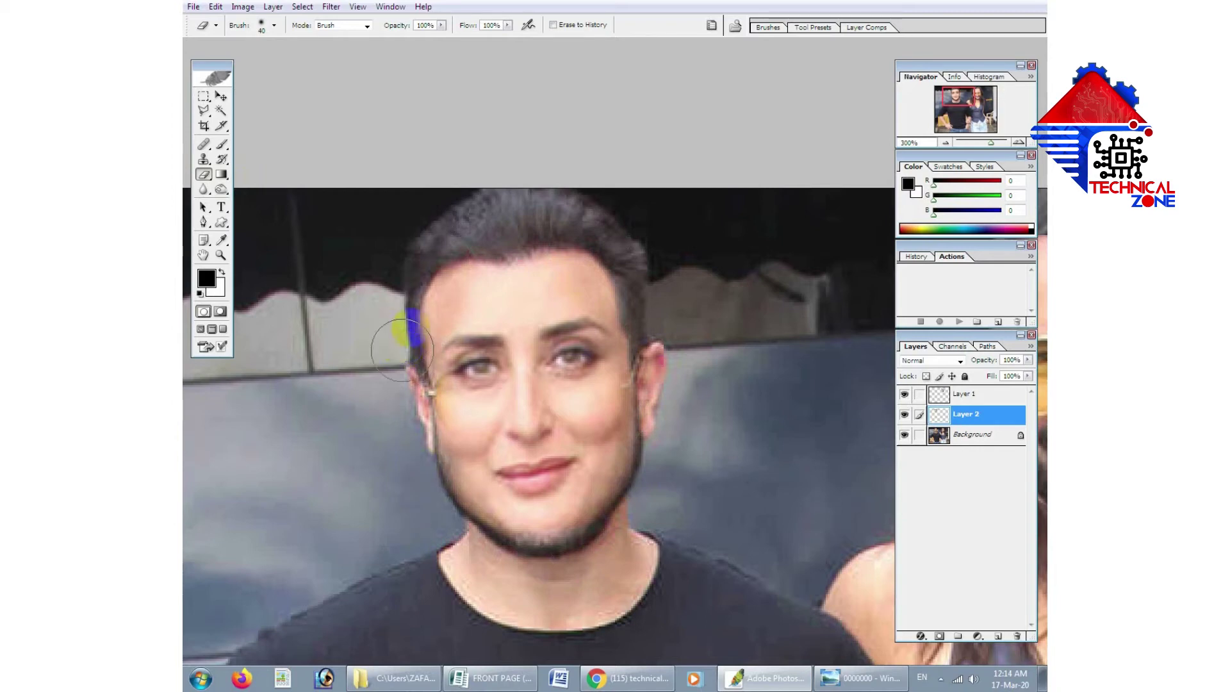
Step: Clone skin over the cheek near the ear and open the keyboard reference picture
key(v)
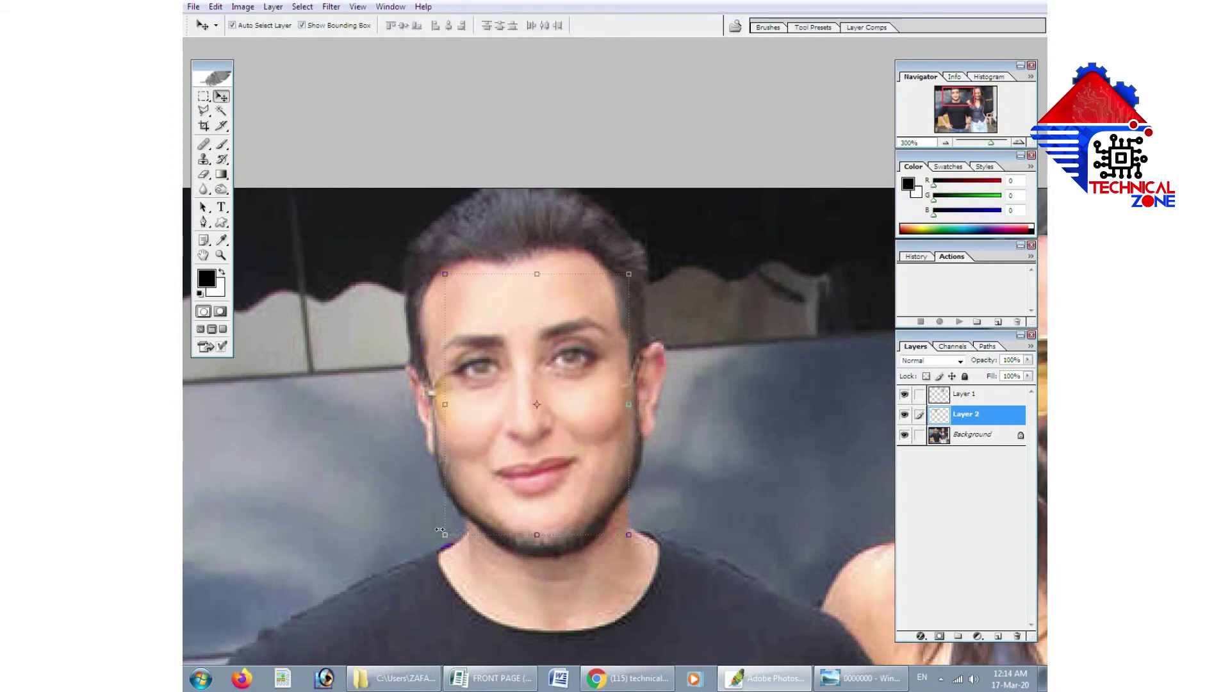
click(439, 529)
key(Return)
key(Tab)
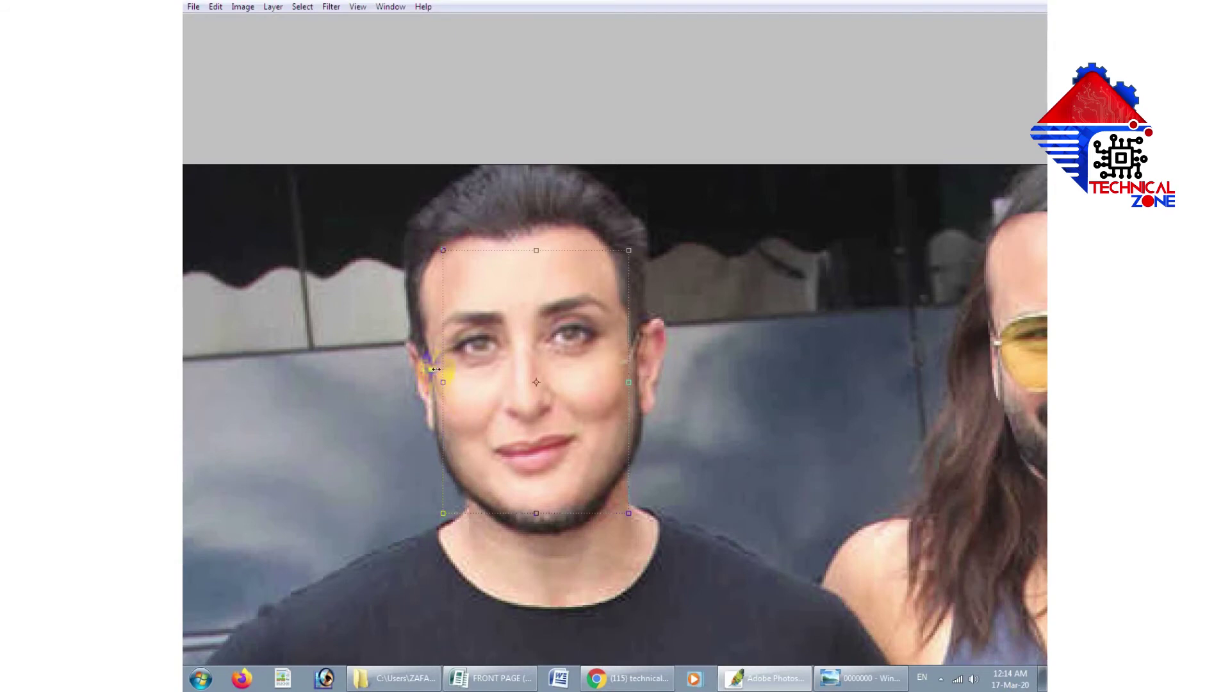
key(Tab)
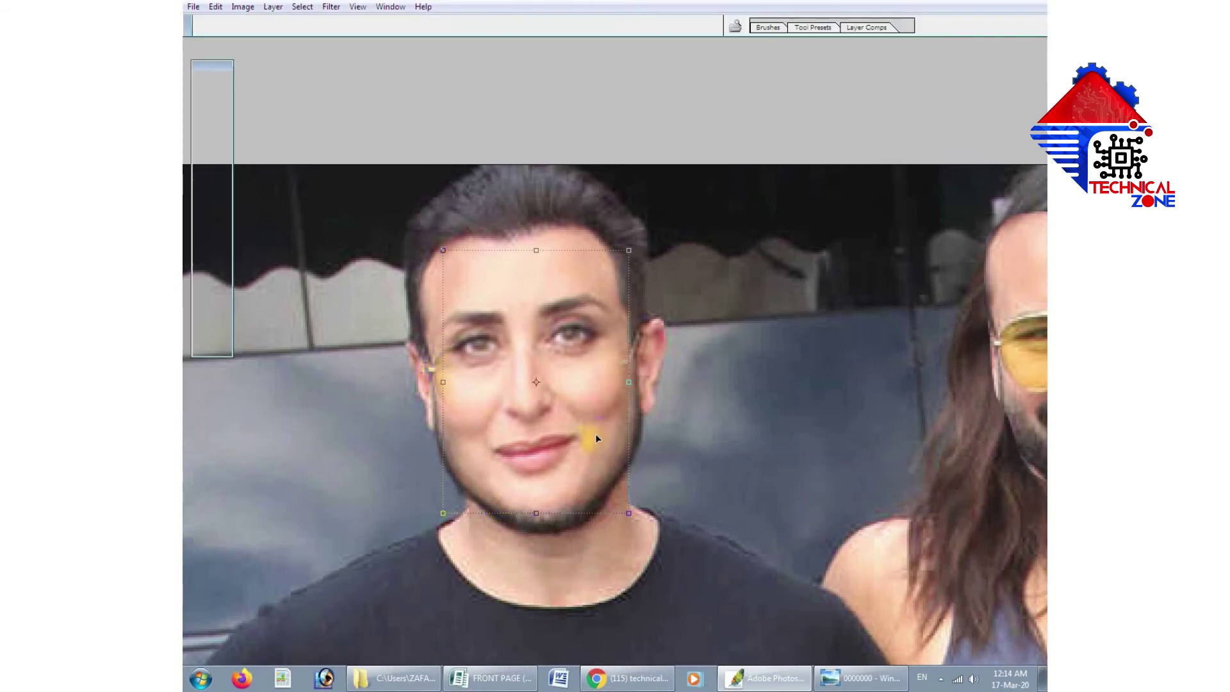
key(s)
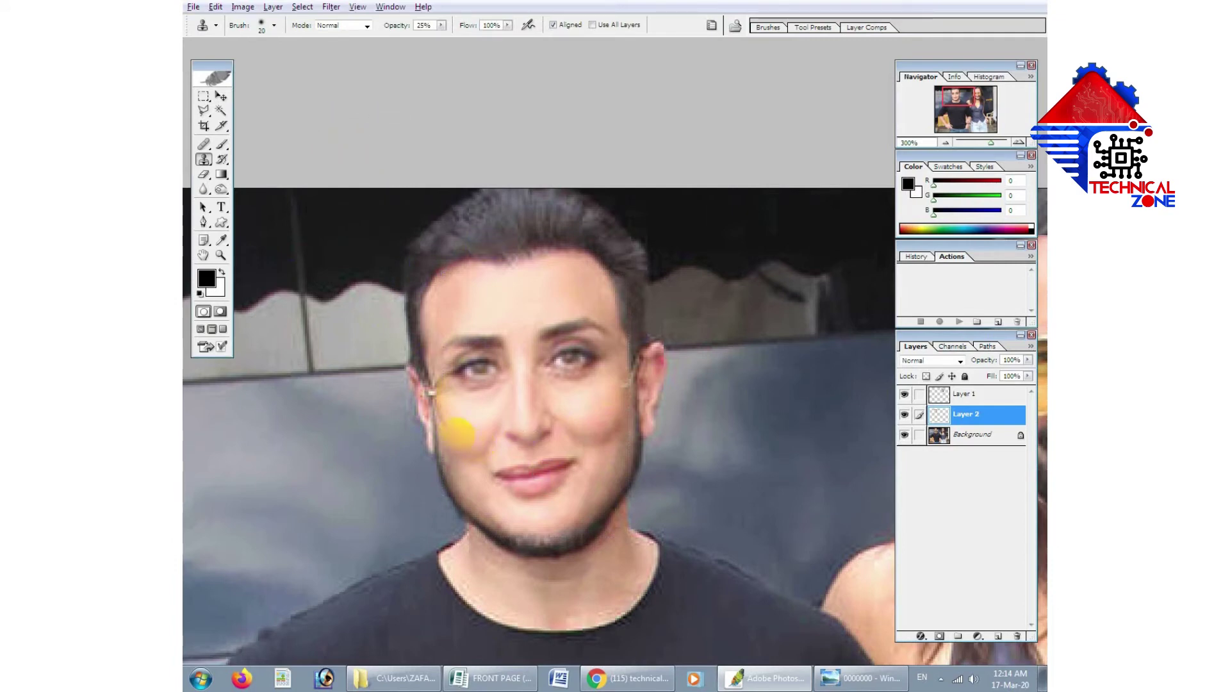
drag(451, 419, 453, 422)
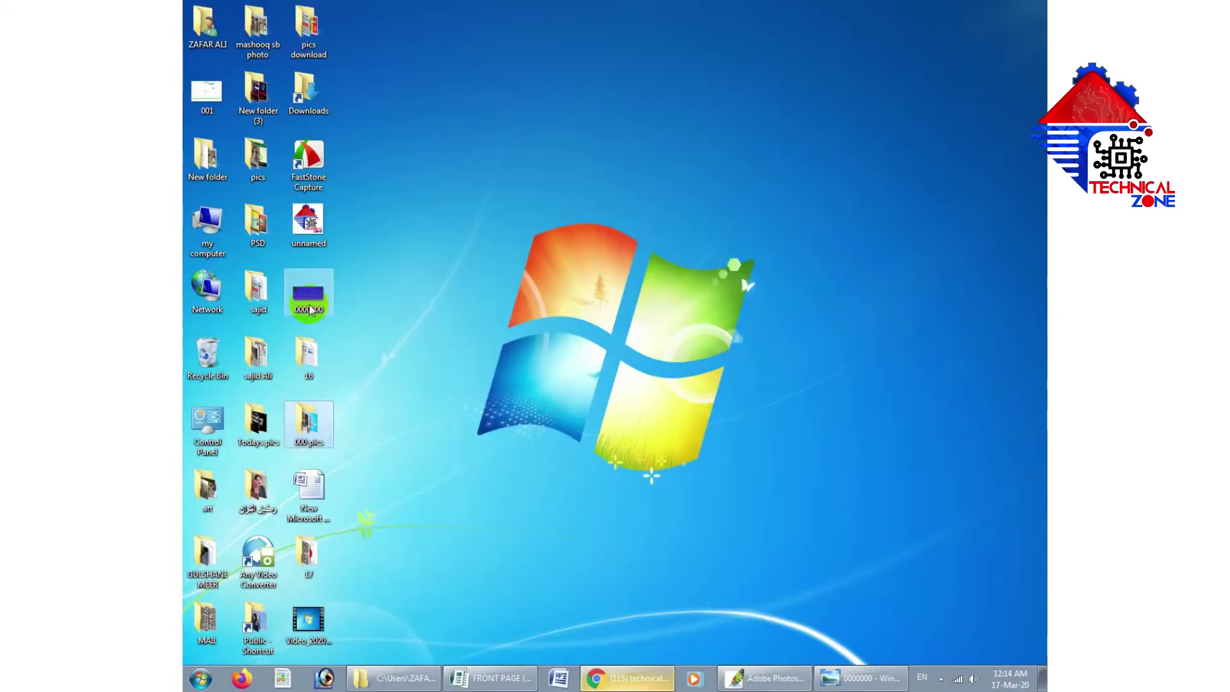
double_click(311, 310)
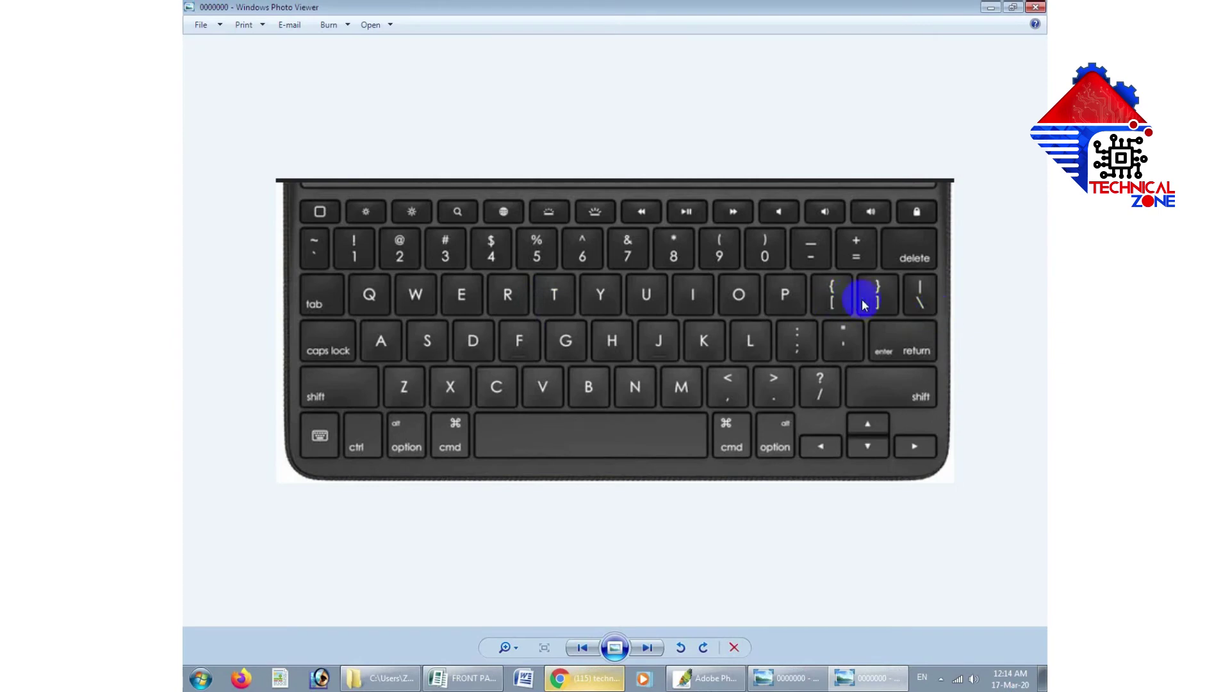
Step: Point out the [ and ] keys on the keyboard picture, then return to Photoshop
click(827, 298)
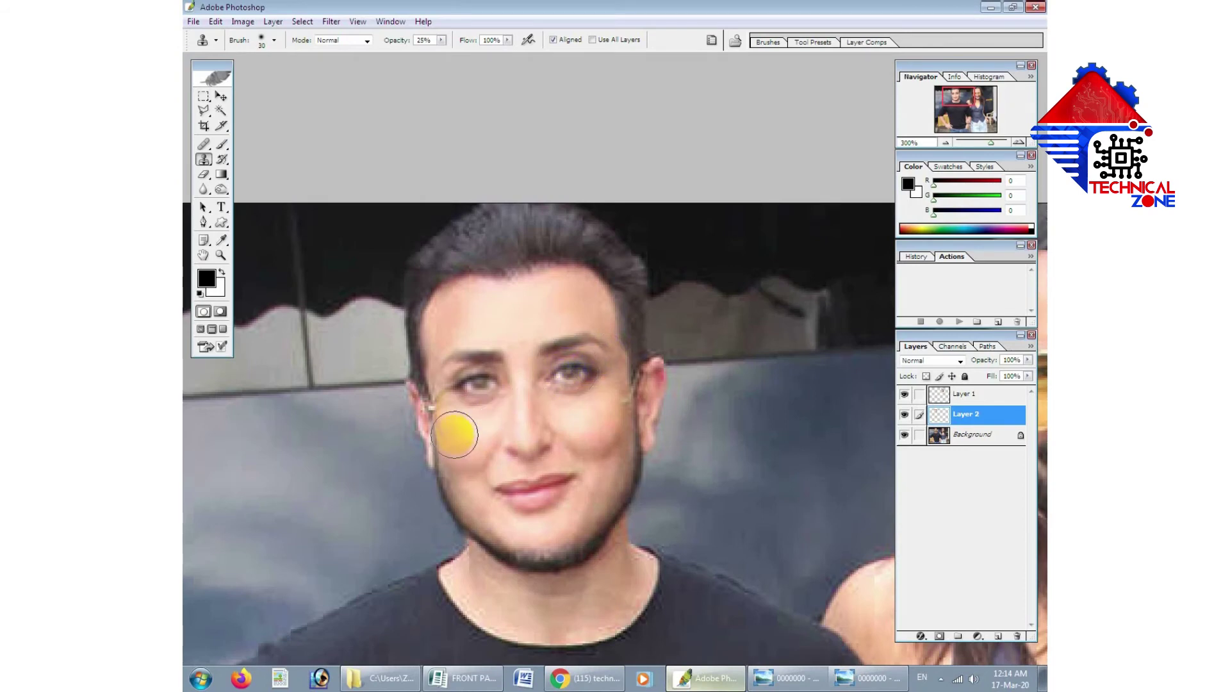
Step: Clone sampled skin at 25% opacity over the left cheek seam, chin beard and right cheek
click(439, 422)
drag(432, 404, 445, 421)
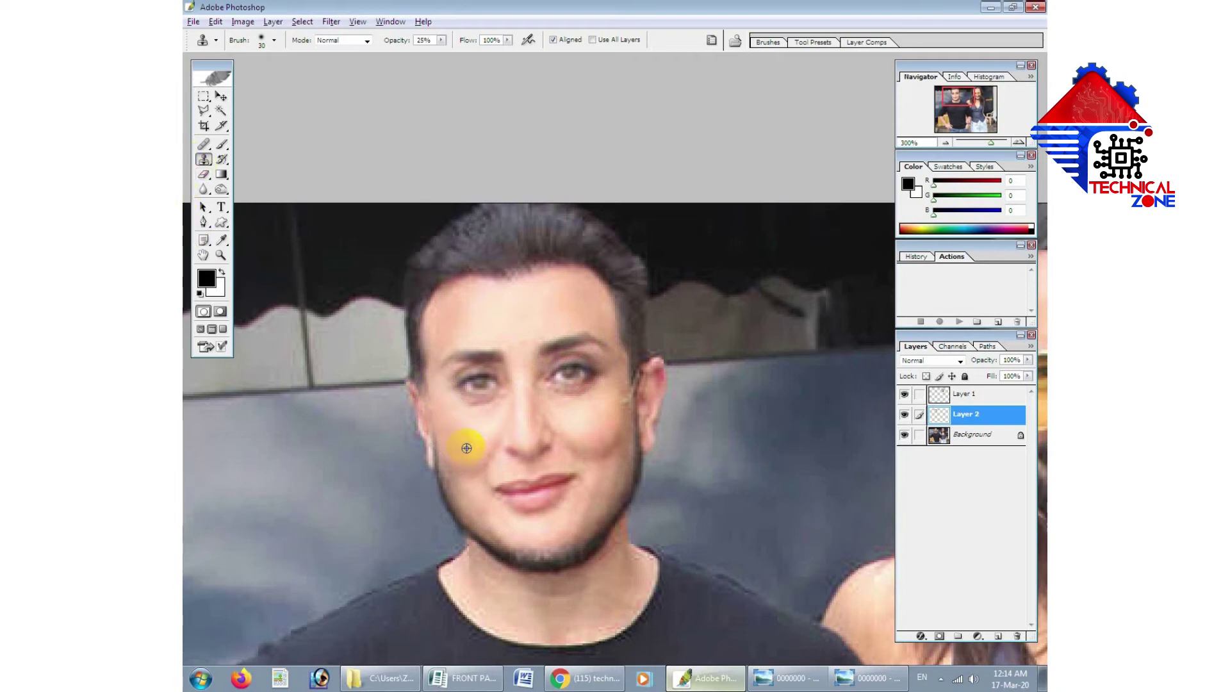
click(438, 412)
drag(456, 475, 459, 494)
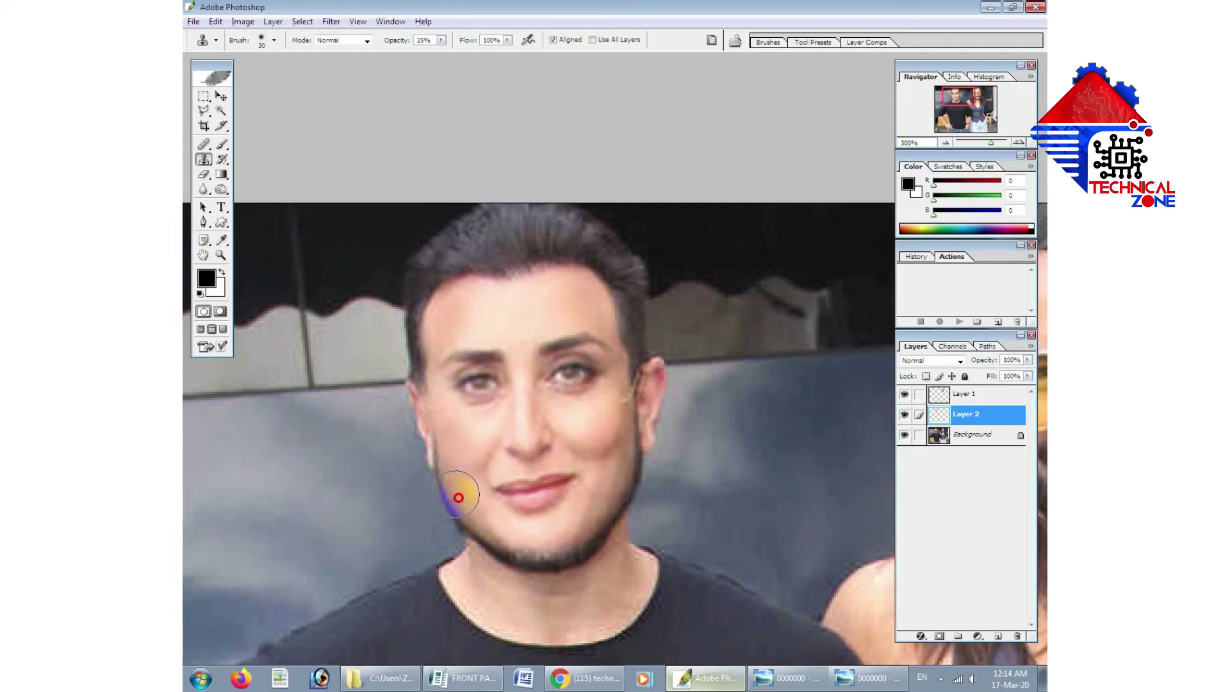
drag(506, 550, 530, 586)
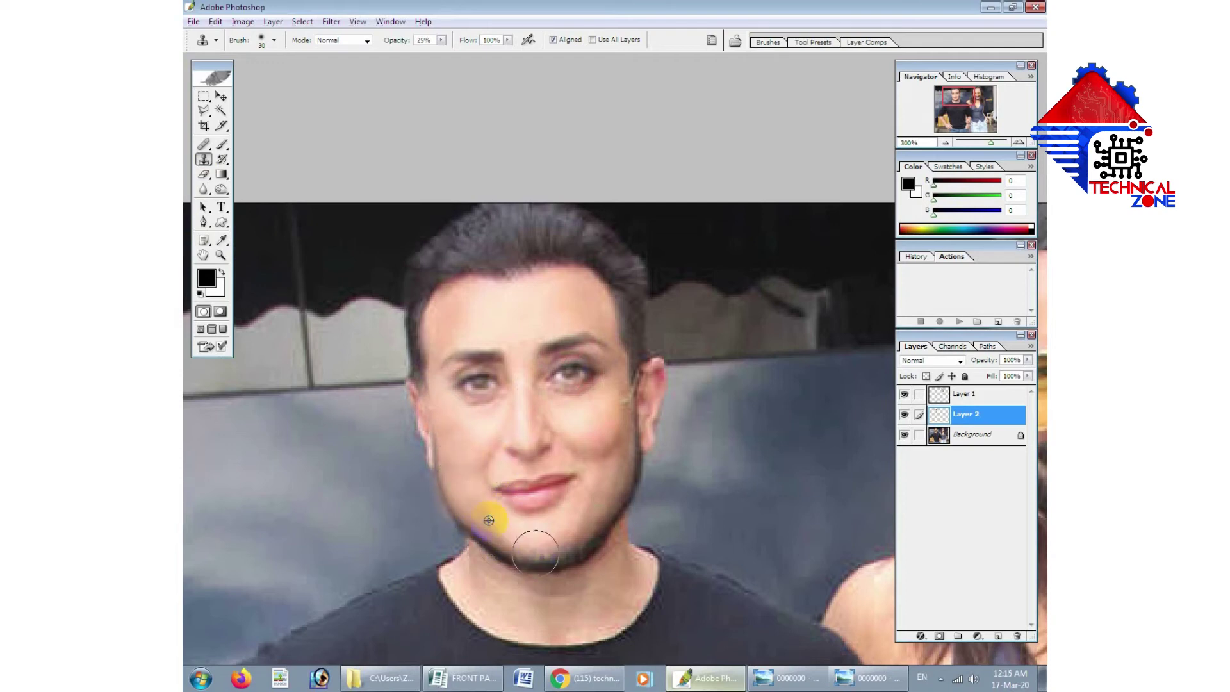
mouse_move(528, 546)
mouse_down()
mouse_move(558, 552)
mouse_move(573, 534)
mouse_move(541, 552)
mouse_up()
mouse_move(609, 510)
mouse_down()
mouse_move(628, 467)
mouse_move(609, 412)
mouse_up()
Step: Shrink the pasted face to fit the long-haired man's head with Free Transform
key(Tab)
key(f)
scroll(613, 408, down, 2)
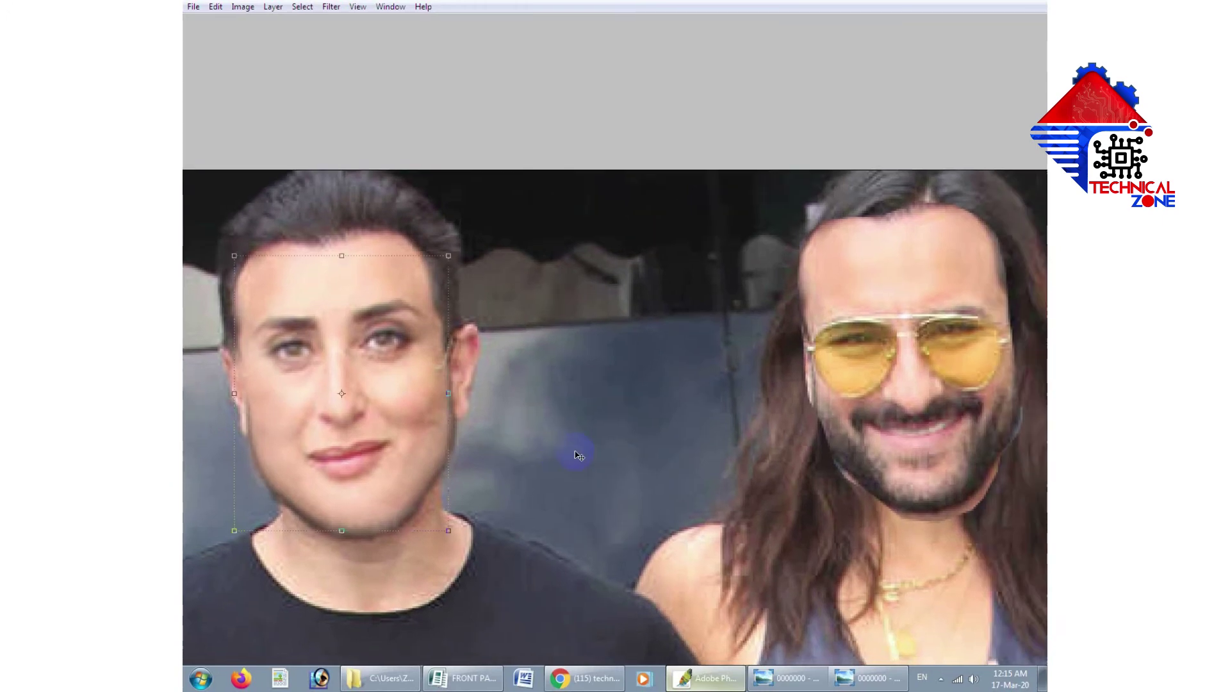
scroll(587, 488, right, 5)
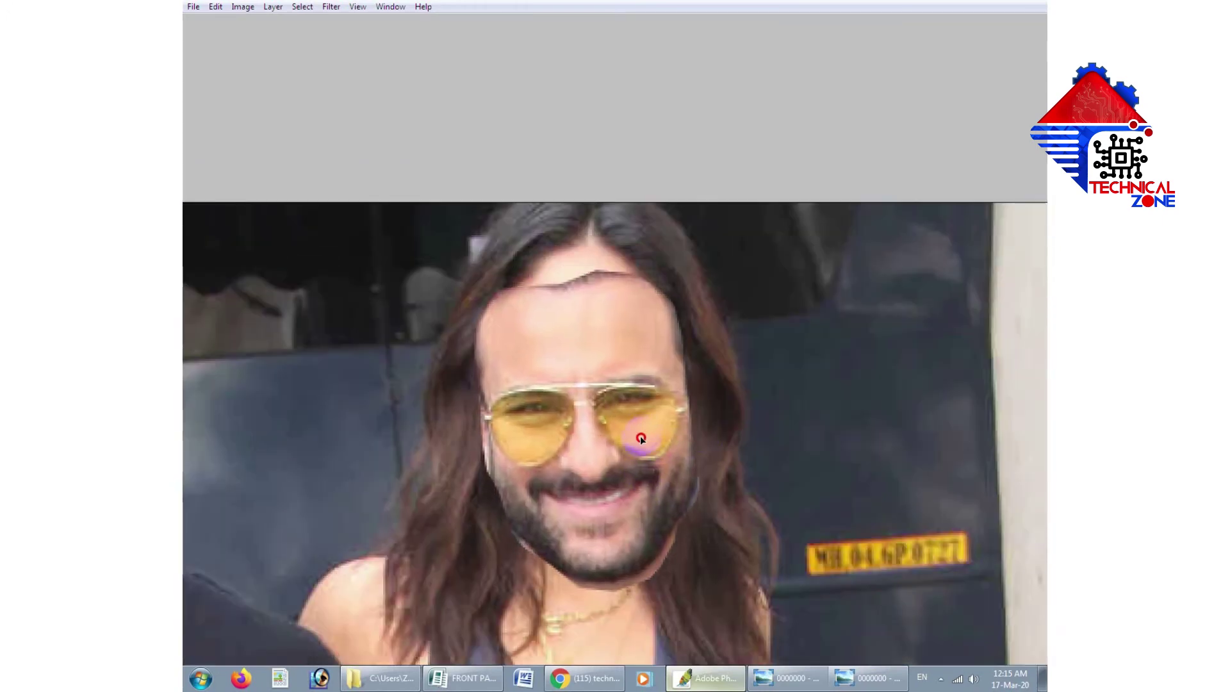
key(ctrl+t)
drag(684, 584, 677, 549)
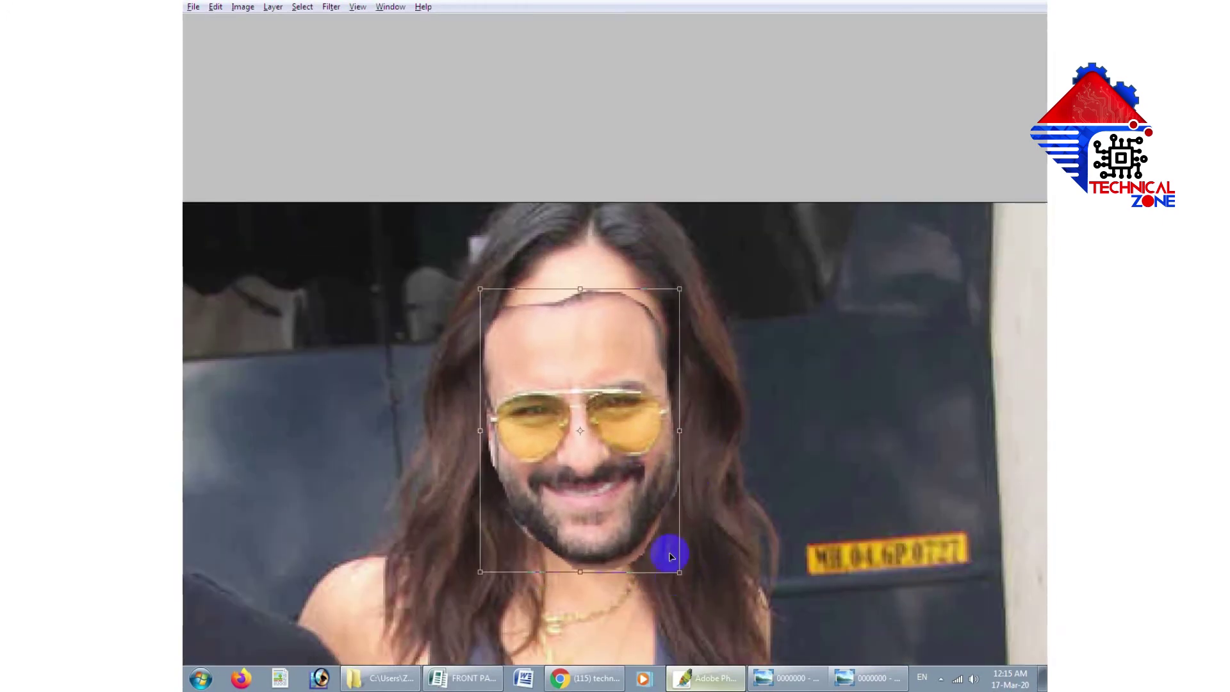
key(Return)
Step: Erase the hard hairline edge on the face's forehead with the Eraser
key(e)
key(Tab)
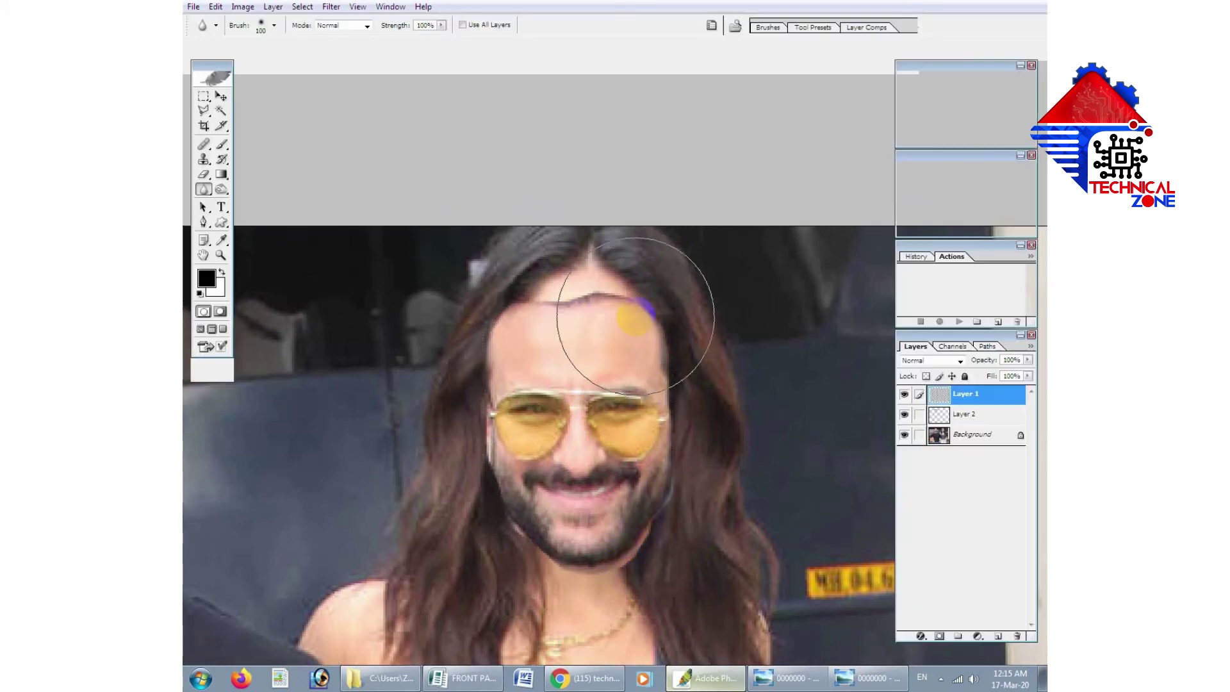
mouse_move(667, 286)
mouse_down()
mouse_move(702, 383)
mouse_move(439, 307)
mouse_move(472, 336)
mouse_move(434, 376)
mouse_move(460, 495)
mouse_move(514, 563)
mouse_move(681, 549)
mouse_move(653, 577)
mouse_move(639, 494)
mouse_up()
Step: Enlarge the pasted face slightly with Free Transform and apply it
key(ctrl+t)
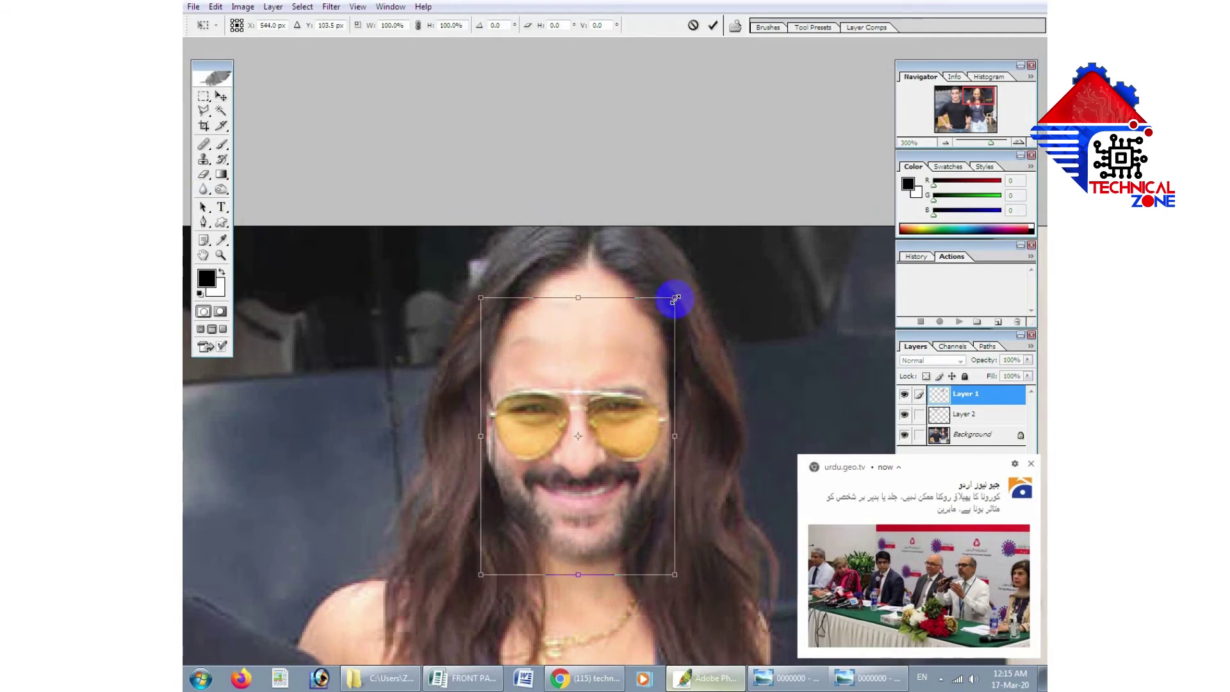
drag(674, 300, 687, 277)
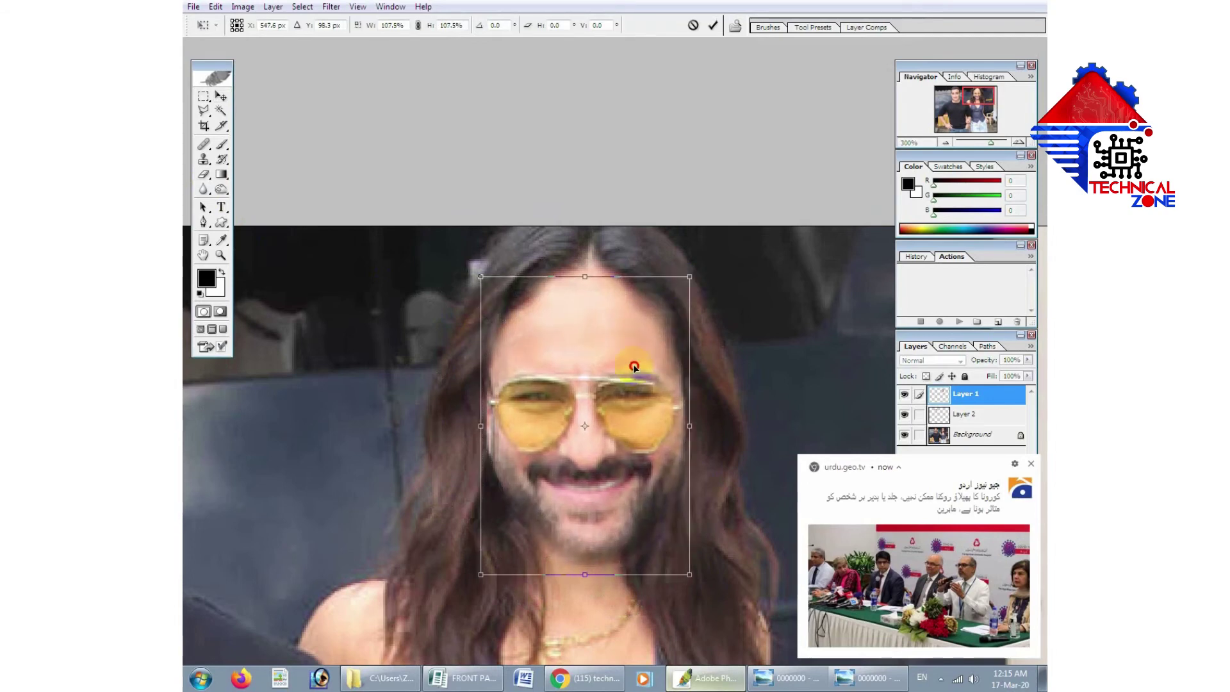
double_click(580, 477)
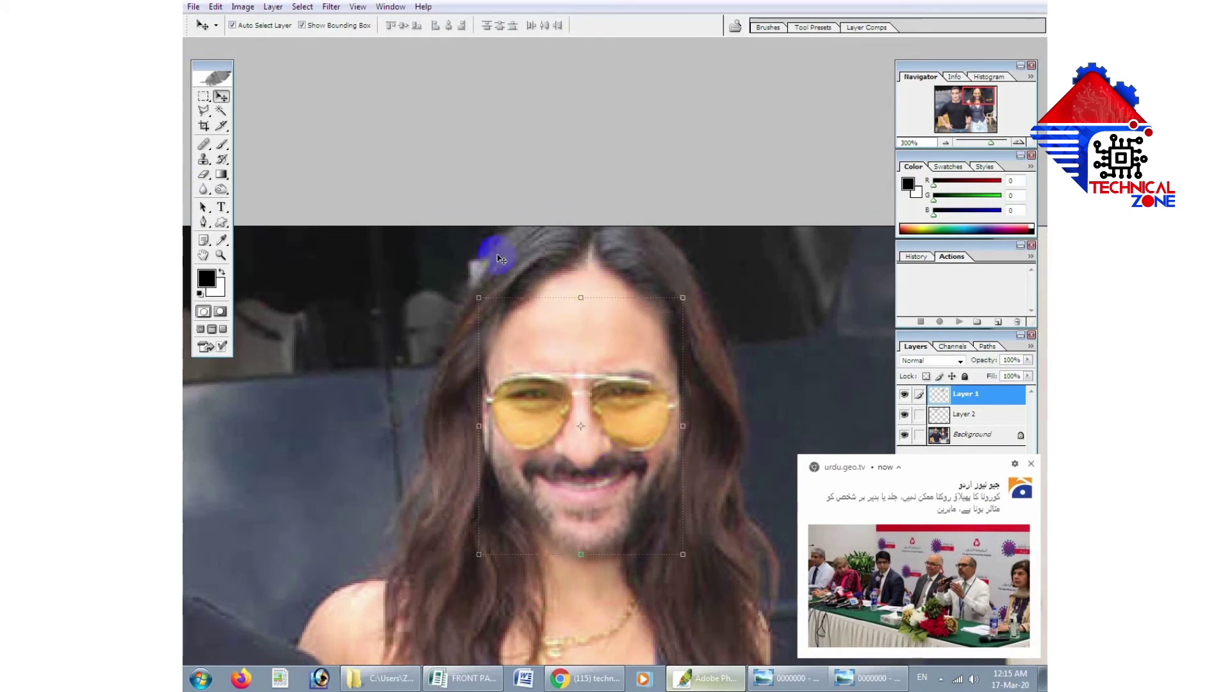
Step: Enable Show Bounding Box and select the face layer on the image
click(309, 27)
click(250, 27)
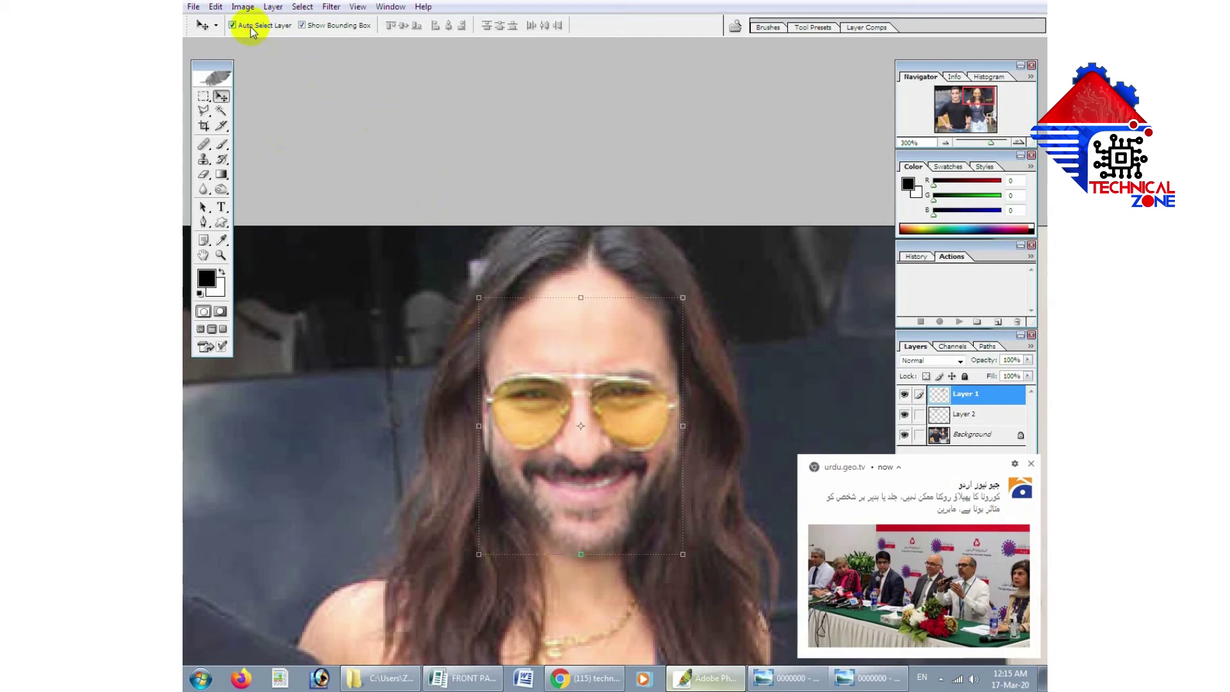
click(412, 340)
click(565, 434)
click(396, 449)
click(502, 417)
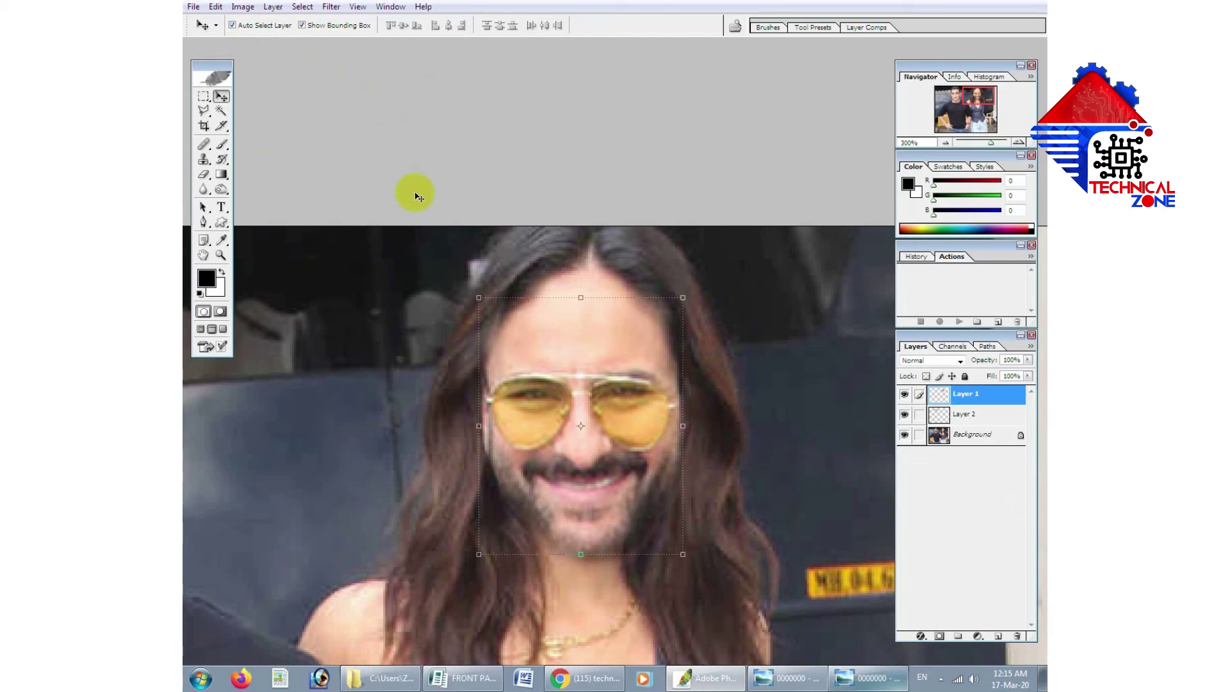
Step: Shrink the pasted face slightly with the top-right bounding-box handle and apply it
click(302, 25)
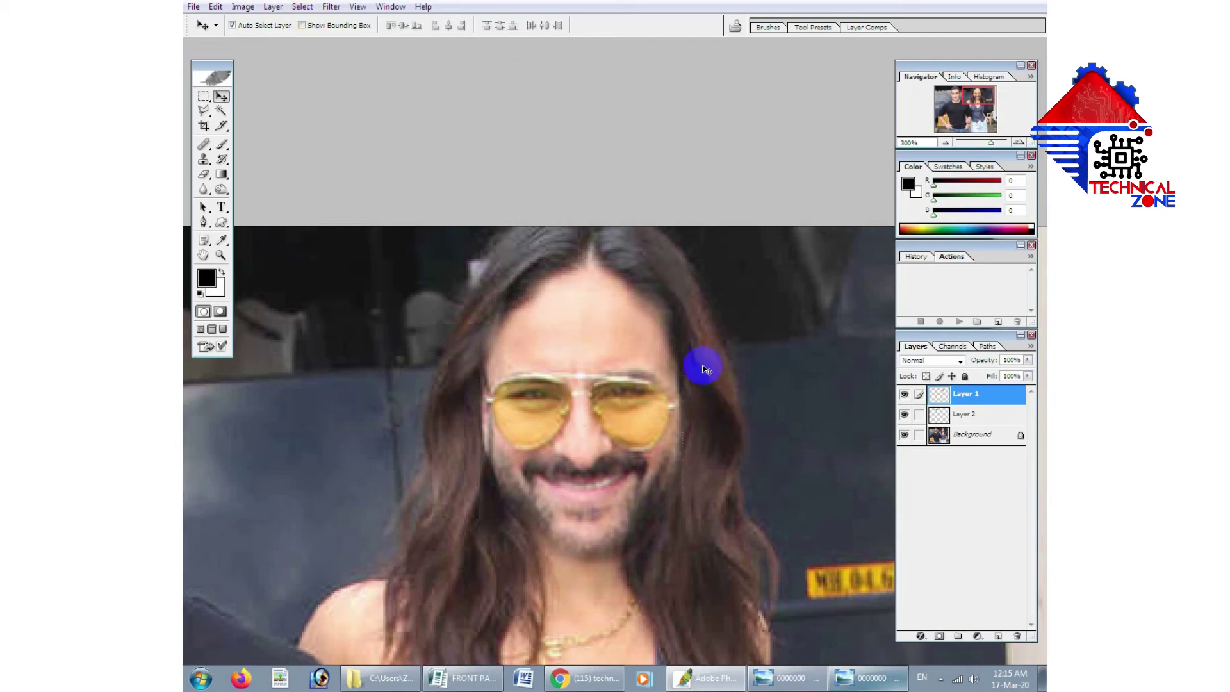
click(302, 25)
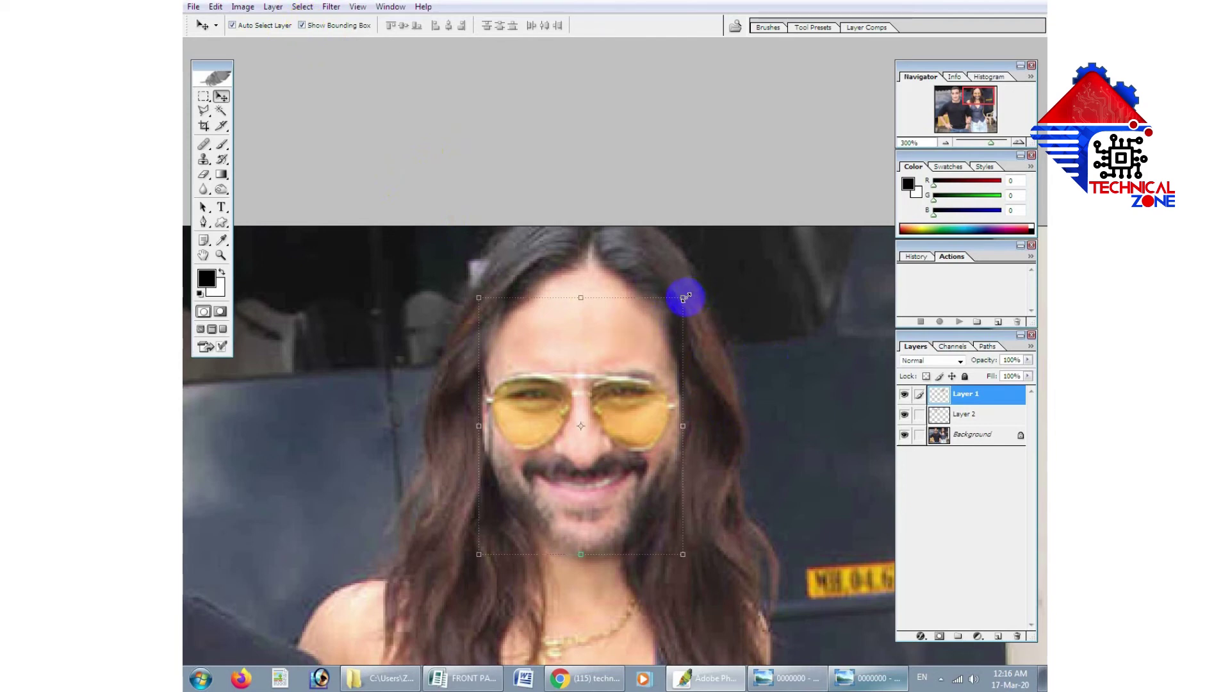
mouse_move(684, 297)
mouse_down()
mouse_move(676, 308)
mouse_move(684, 299)
mouse_up()
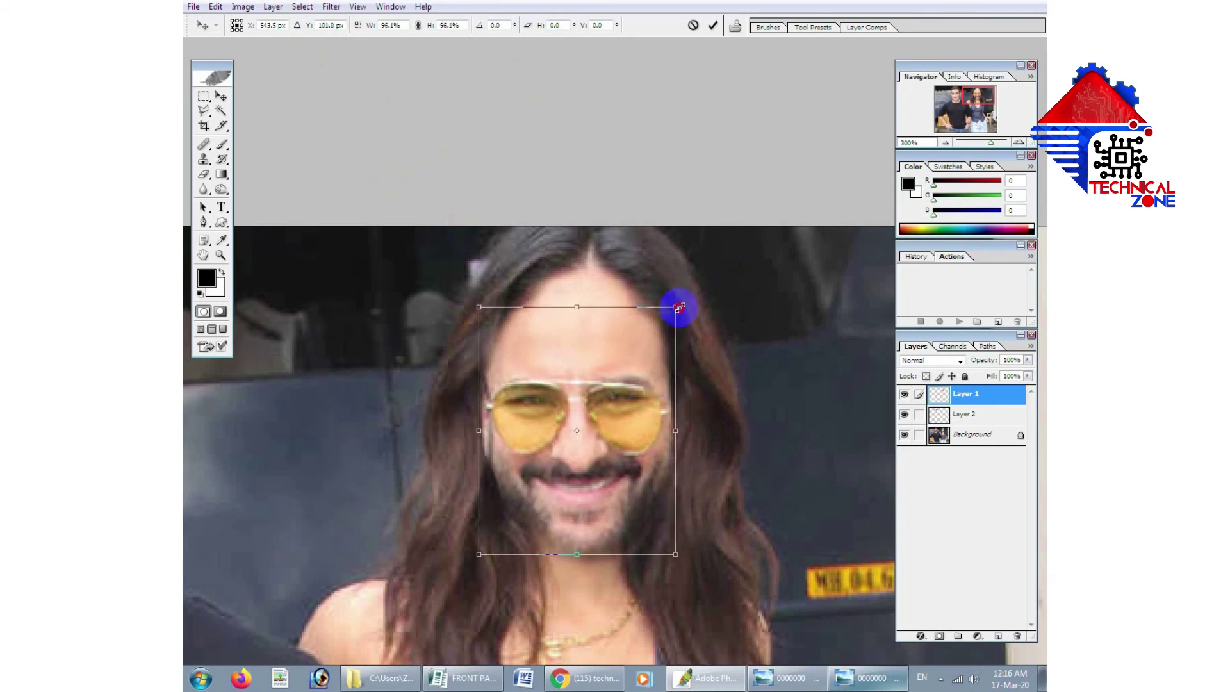
key(Return)
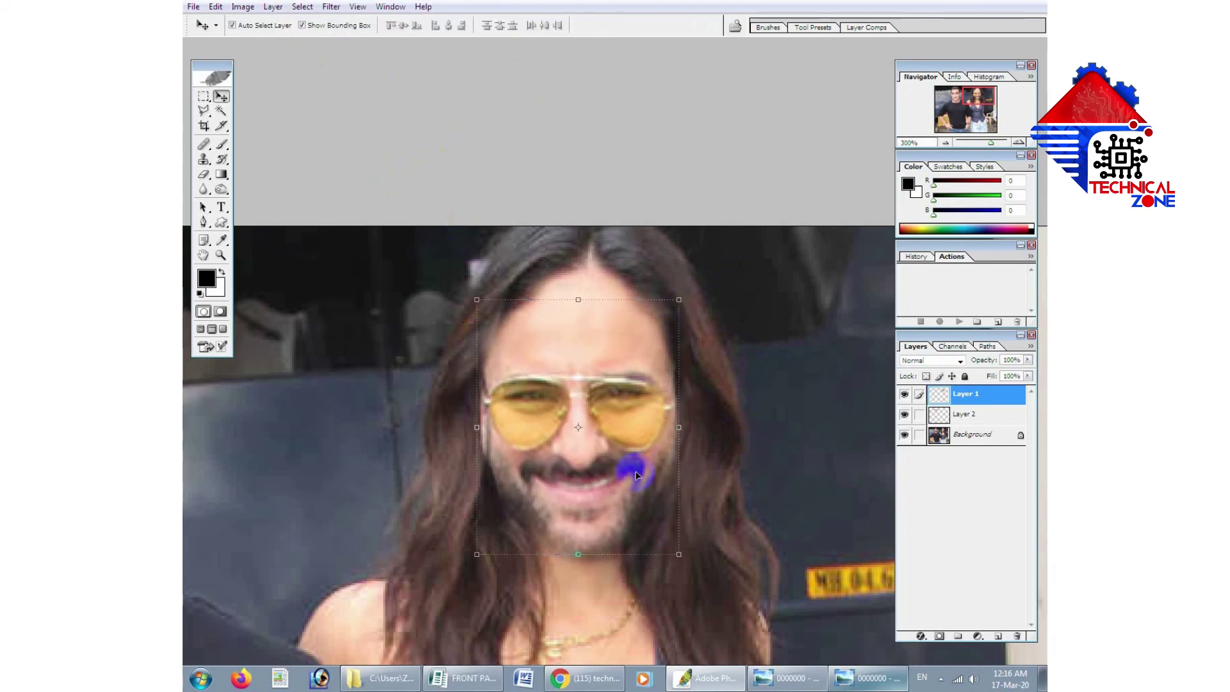
Step: Fit the whole swapped-face photo on screen, make Background active, and hide panels
key(ctrl+alt+0)
click(716, 357)
key(Tab)
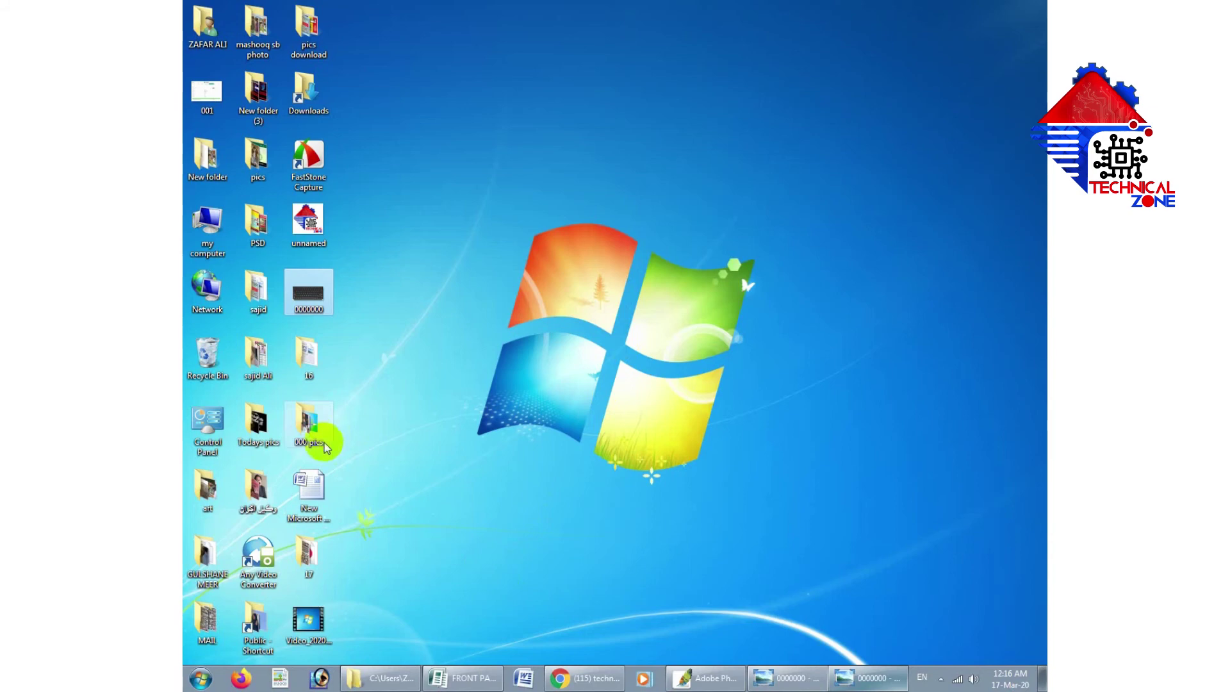
Step: In the 000 pics folder, select the download and baby-1 images, then return to Photoshop
click(311, 428)
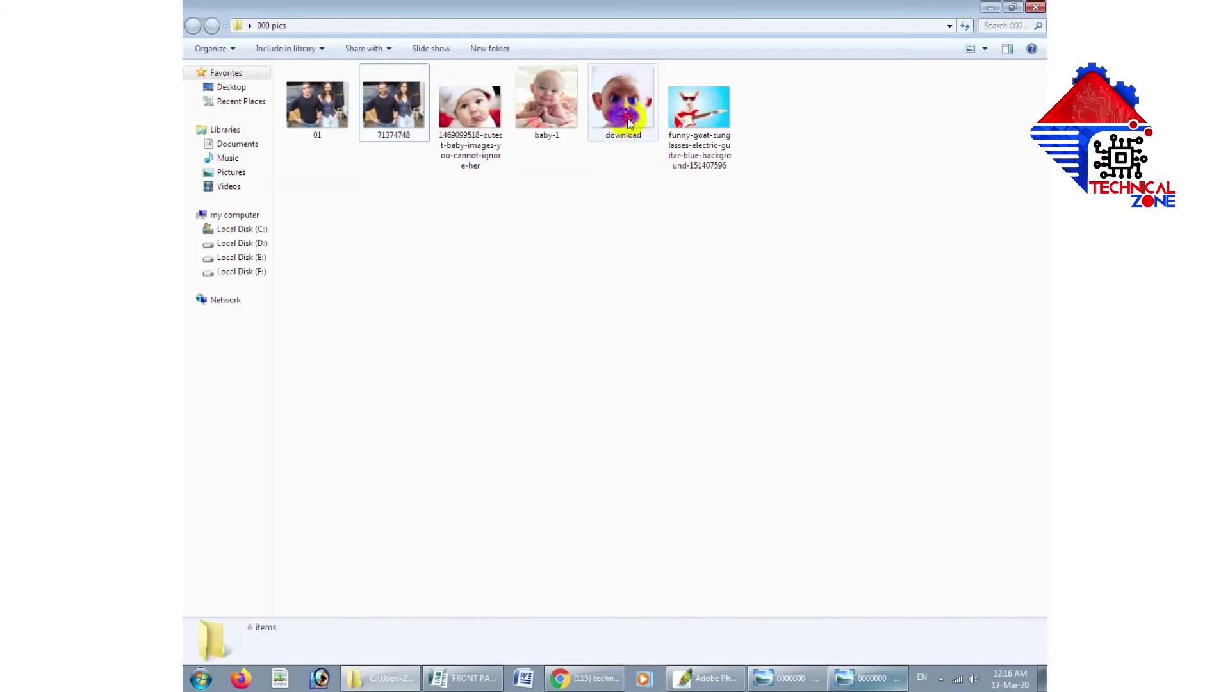
click(623, 106)
ctrl+click(546, 106)
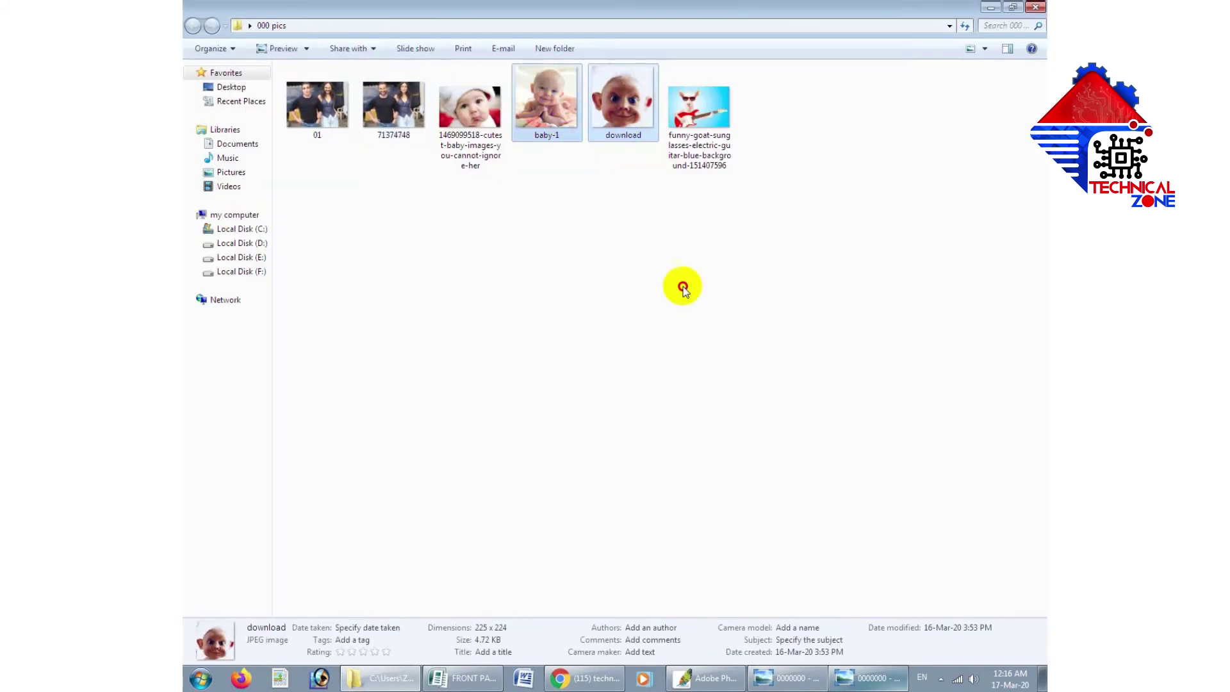
click(705, 678)
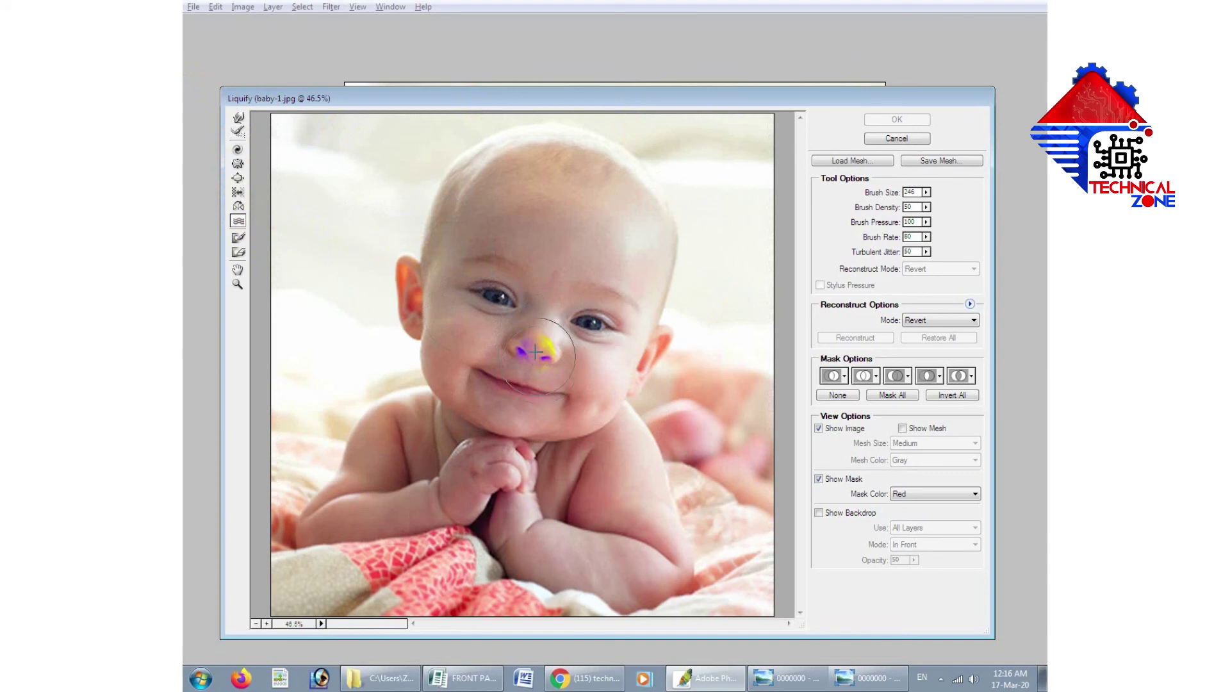
Step: Swirl the baby's nose, stretch both ears into points, and push up both eyes
drag(535, 360, 512, 357)
drag(663, 345, 694, 341)
drag(406, 298, 378, 230)
drag(593, 317, 564, 324)
drag(493, 296, 488, 298)
Step: Bloat both of the baby's eyes and its nose
click(238, 178)
drag(491, 294, 497, 292)
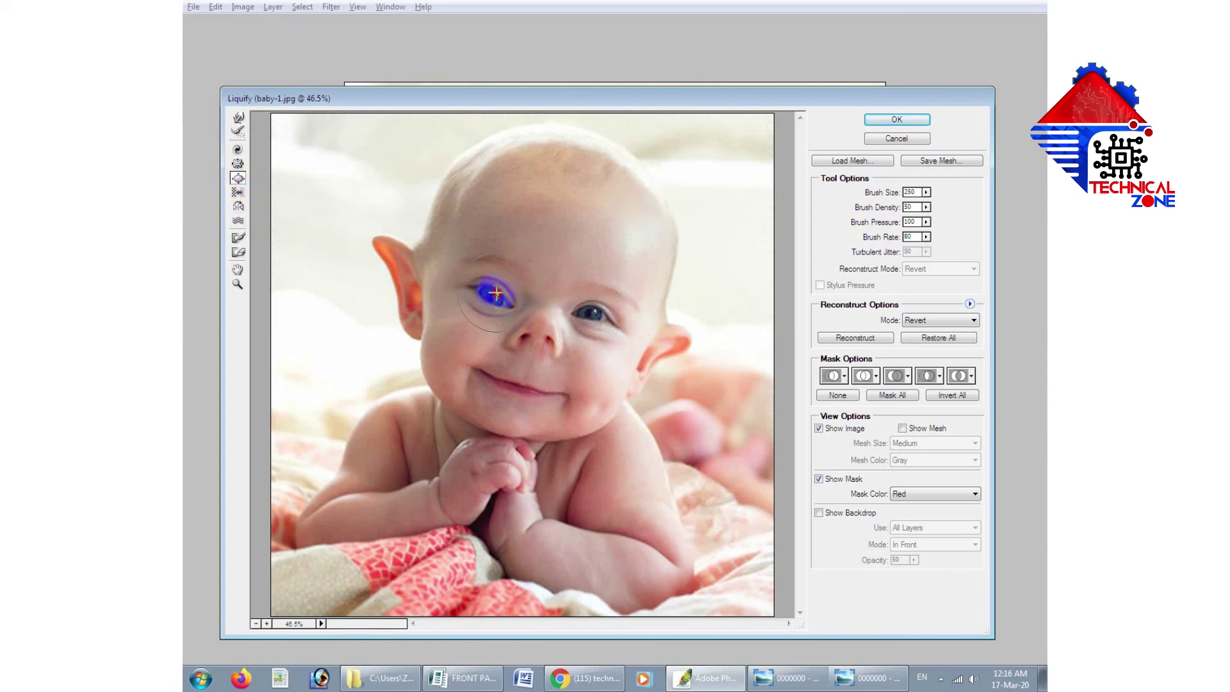
click(590, 310)
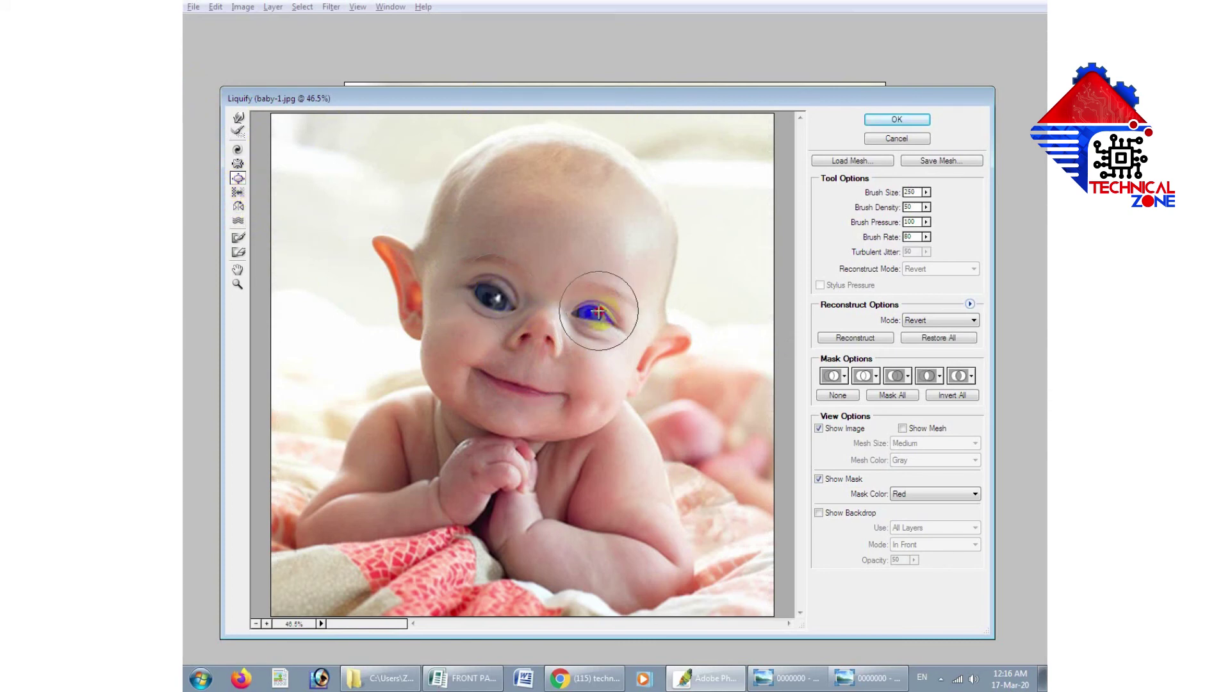
drag(535, 327, 472, 348)
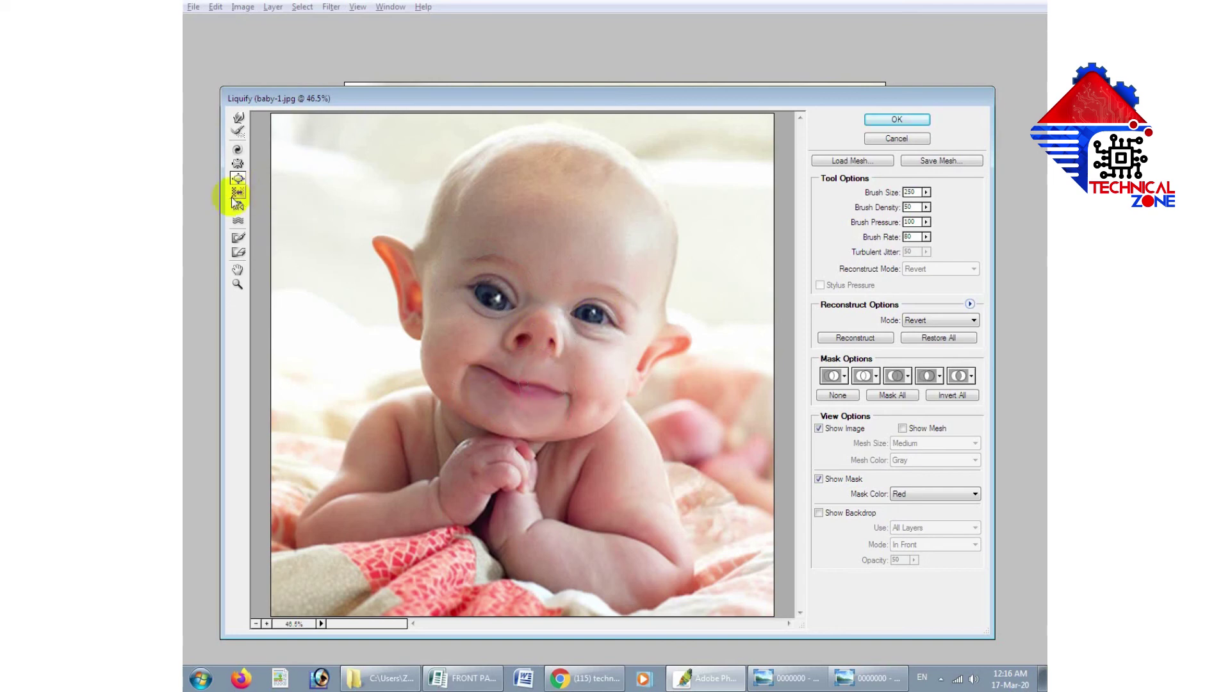
Step: Twist the baby's mouth and chin with Turbulence, then cancel Liquify
click(237, 221)
mouse_move(479, 344)
mouse_down()
mouse_move(483, 401)
mouse_move(545, 400)
mouse_up()
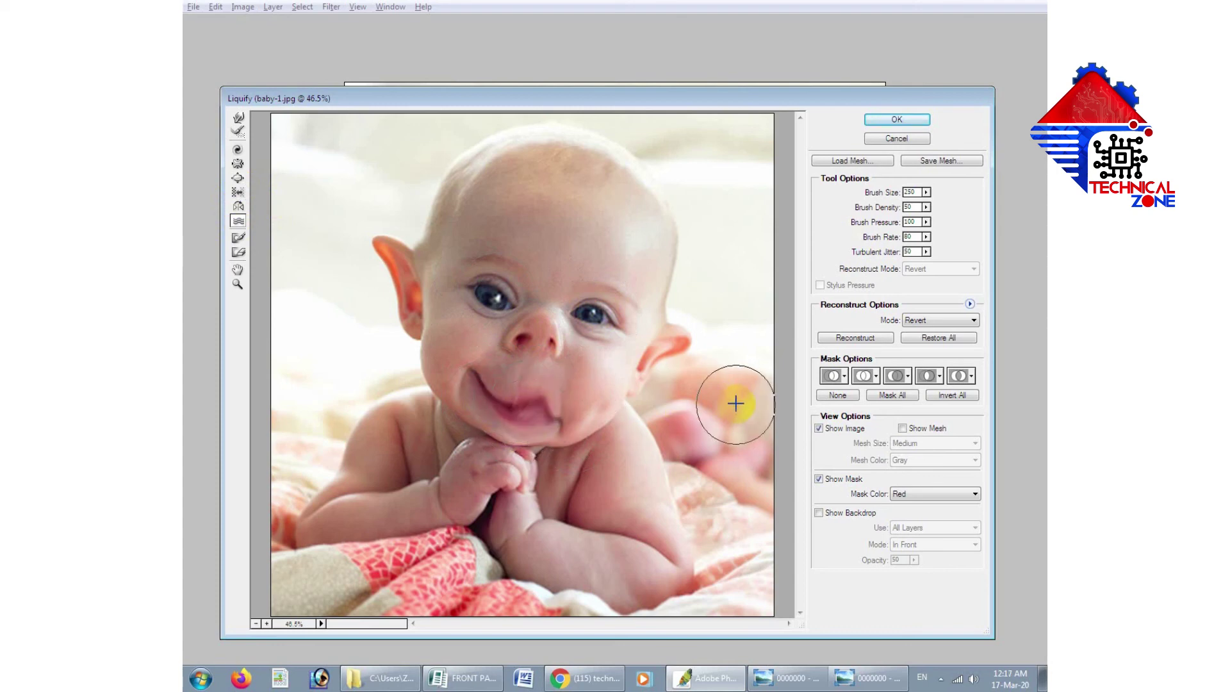
key(Escape)
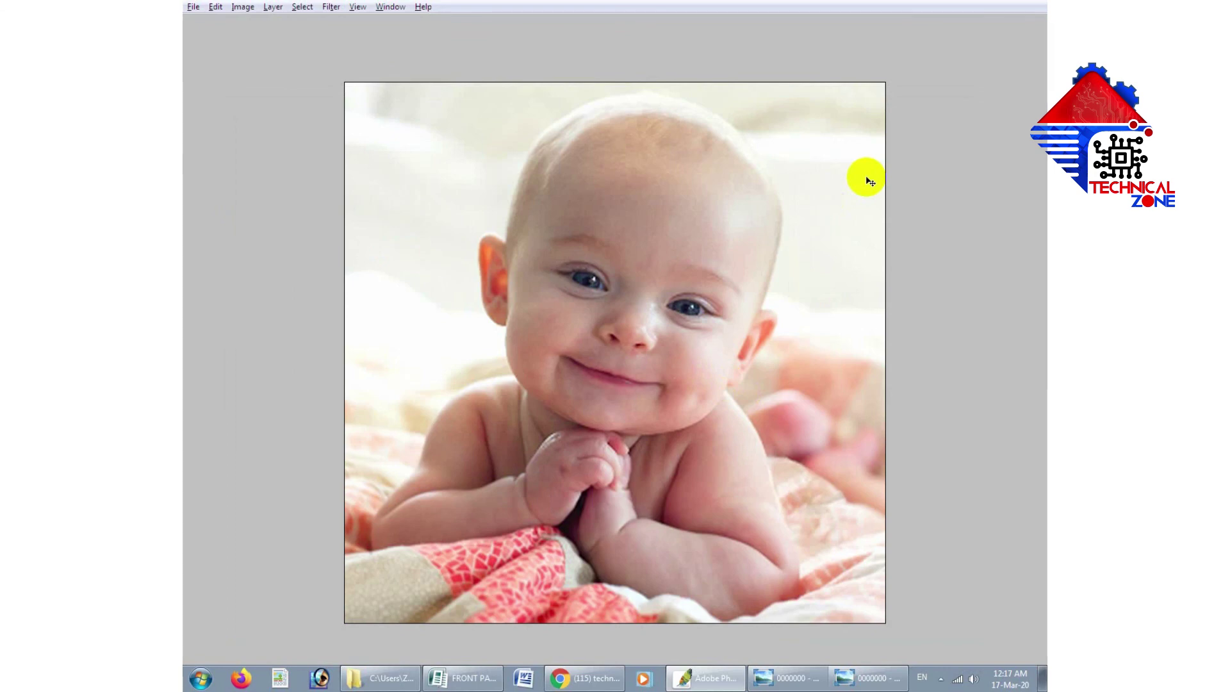
Step: Return Photoshop to standard screen mode, show the desktop, and bring up the YouTube channel page
key(f)
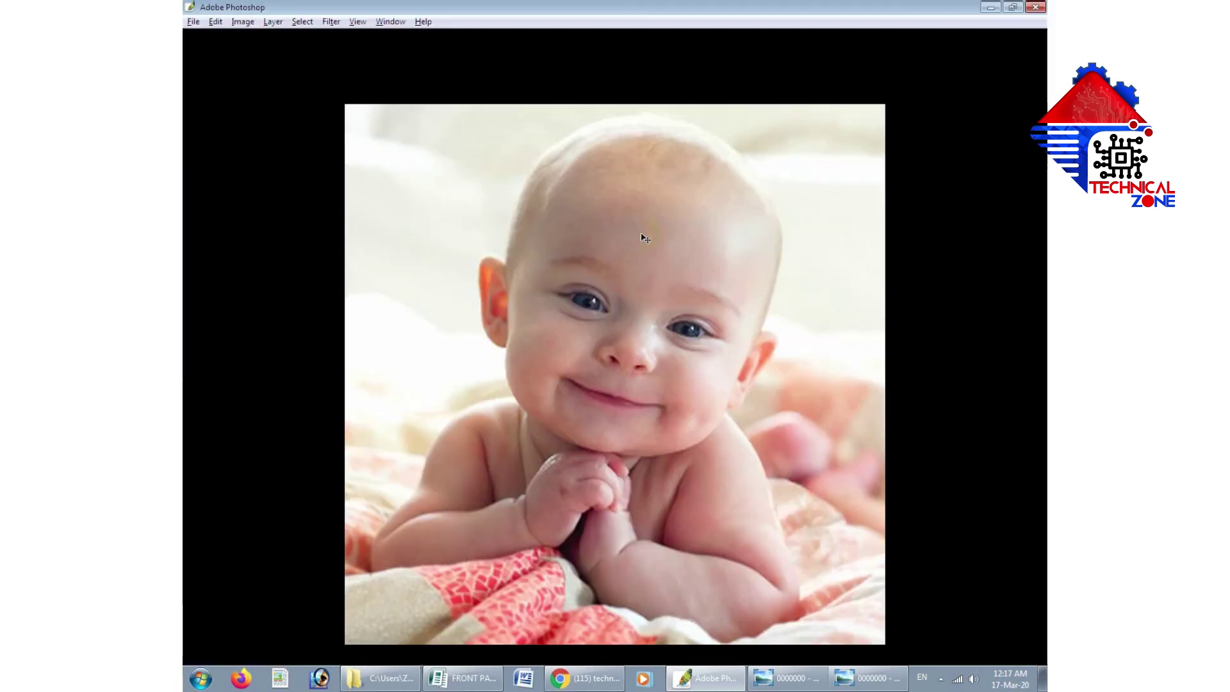
key(f)
key(super+d)
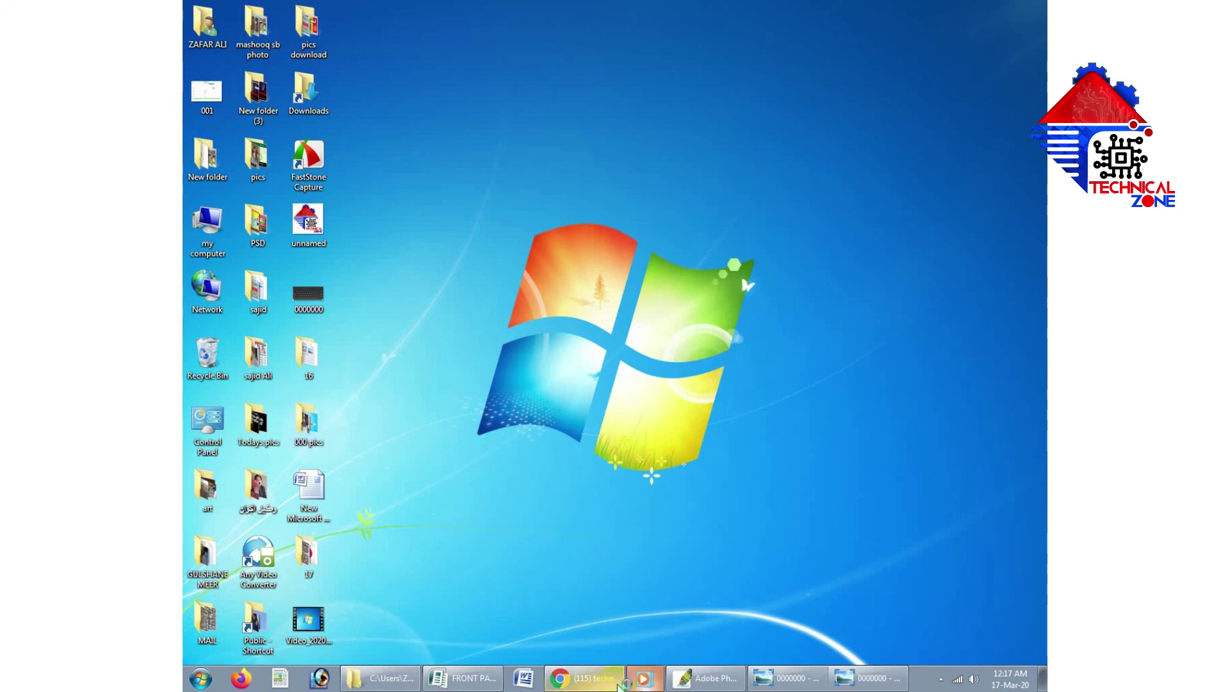
click(584, 678)
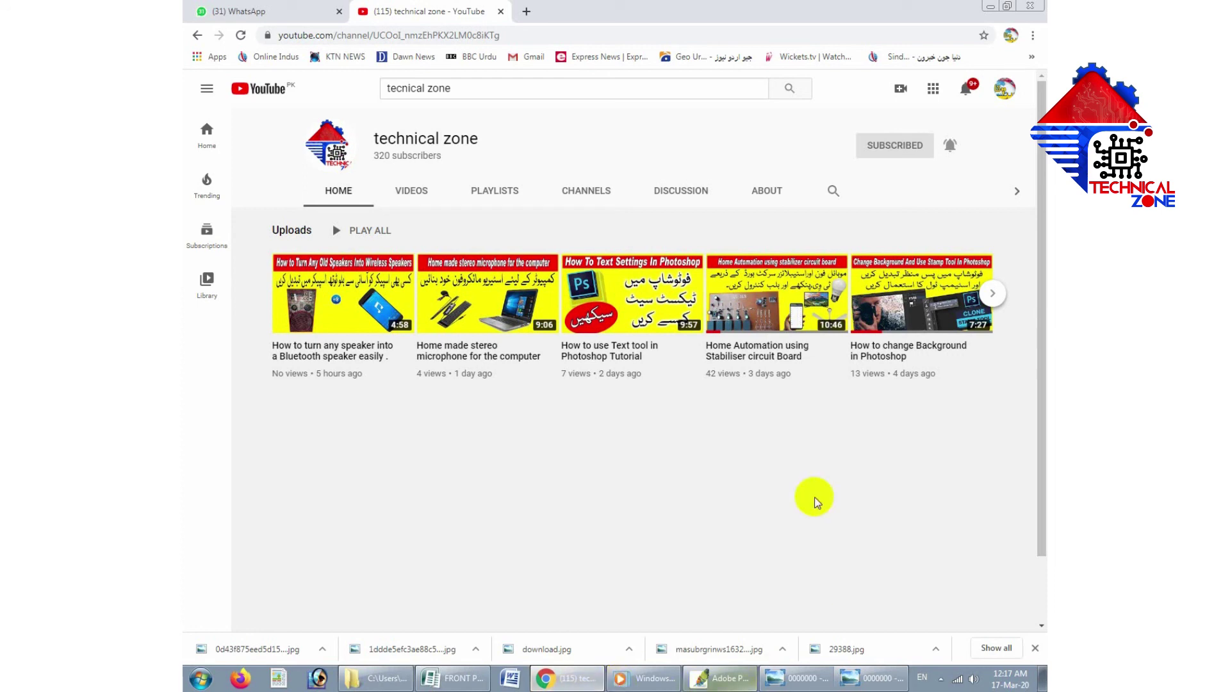
Step: Open the notification bell menu beside Subscribed on the technical zone channel
click(954, 147)
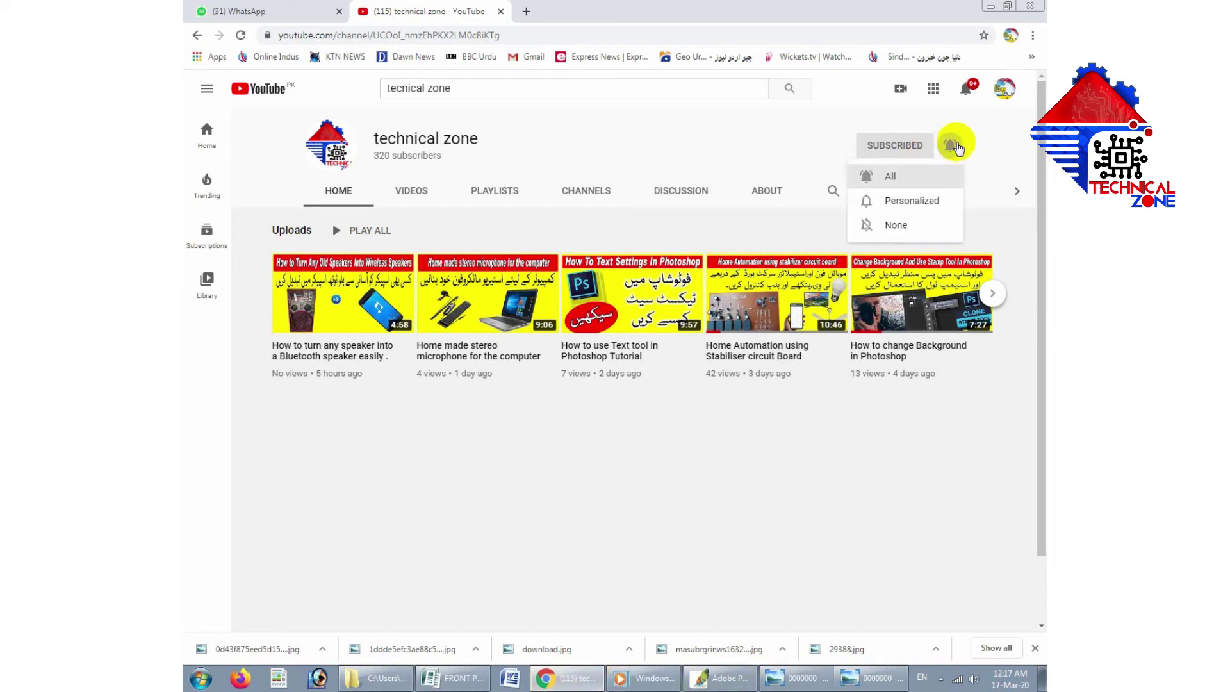